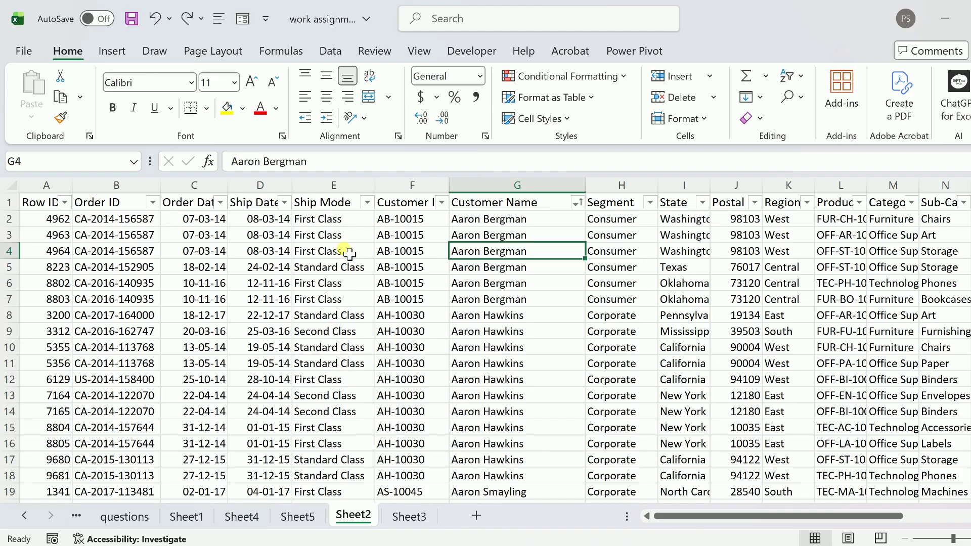
- Create a PivotTable on a new worksheet from the Sheet2 data range $A$1:$S$9995
{"action": "left_click", "coordinate": [413, 284]}
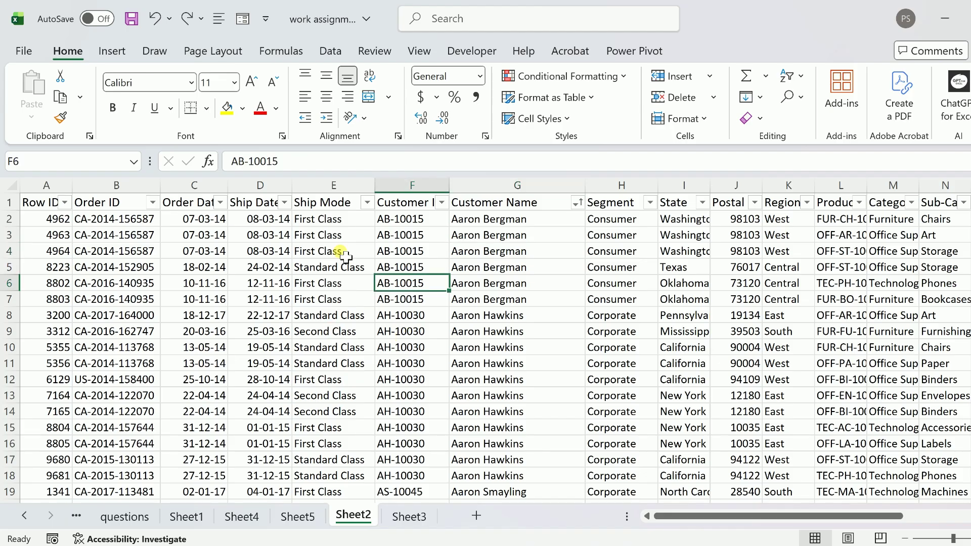
{"action": "left_click", "coordinate": [112, 49]}
{"action": "left_click", "coordinate": [30, 77]}
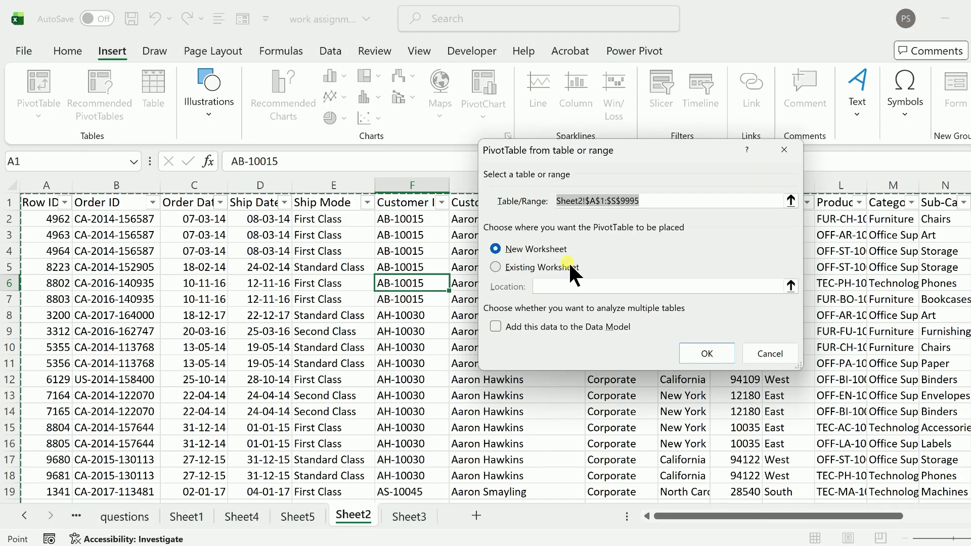
{"action": "left_click", "coordinate": [706, 345]}
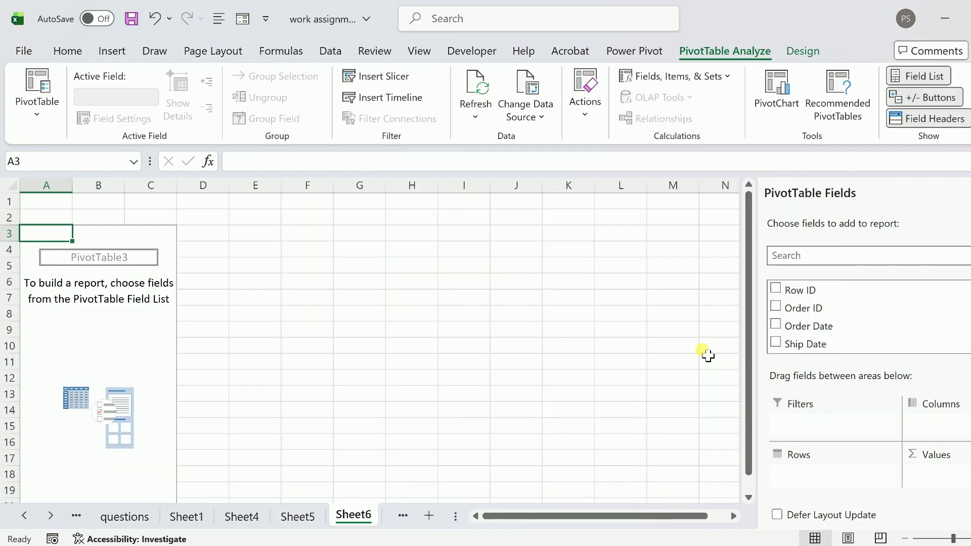
- Summarize Sales by Category, with Sales in the PivotTable's values and Category in its rows
{"action": "scroll", "coordinate": [919, 326], "scroll_direction": "down", "scroll_amount": 5}
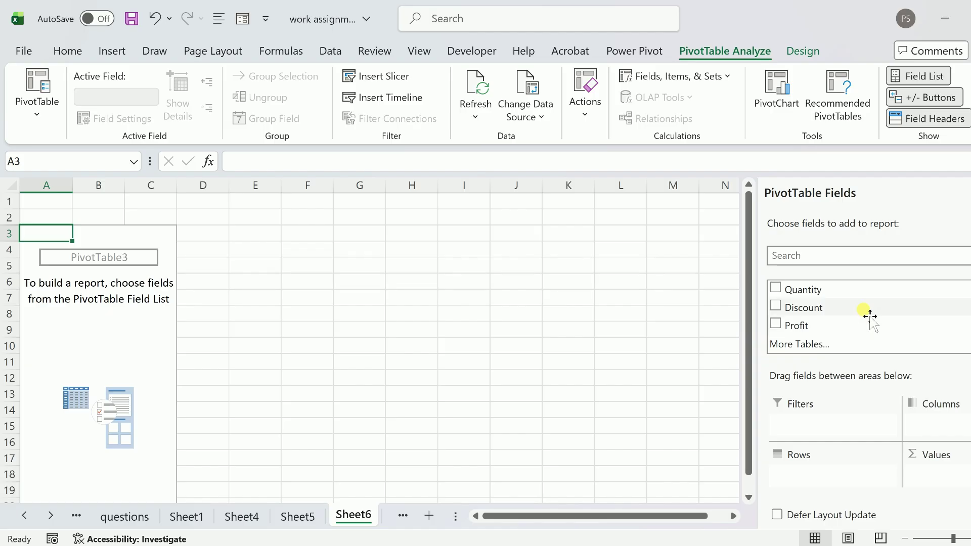
{"action": "scroll", "coordinate": [803, 306], "scroll_direction": "up", "scroll_amount": 1}
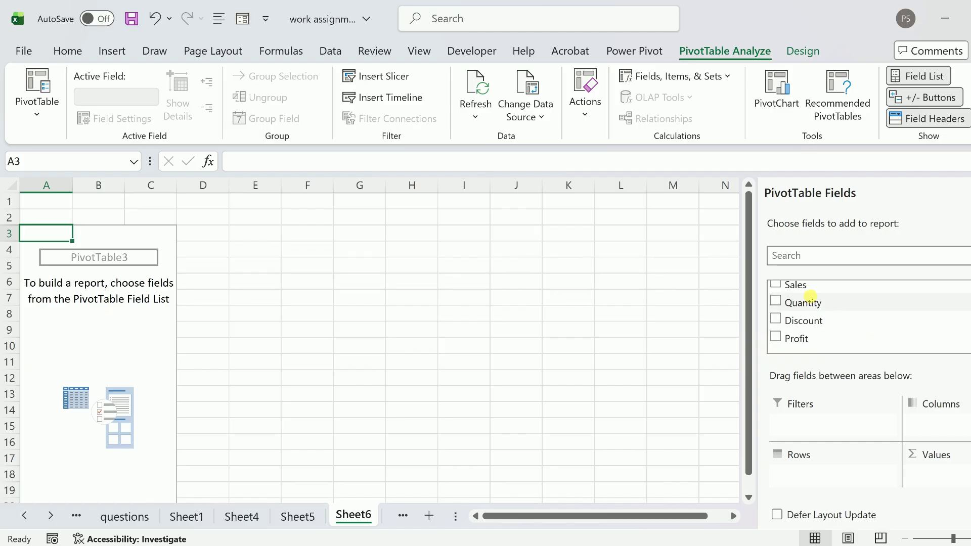
{"action": "left_click_drag", "start_coordinate": [804, 298], "coordinate": [939, 477]}
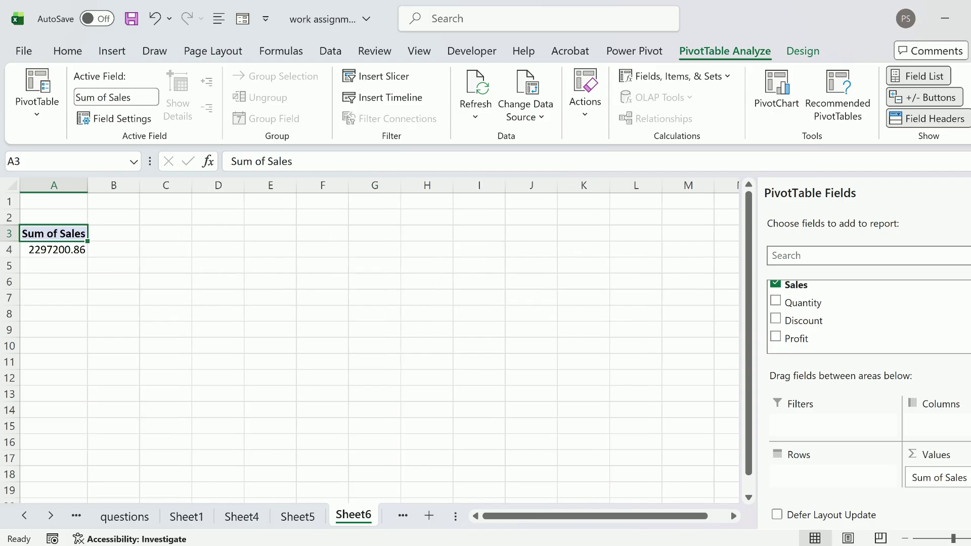
{"action": "scroll", "coordinate": [860, 316], "scroll_direction": "up", "scroll_amount": 4}
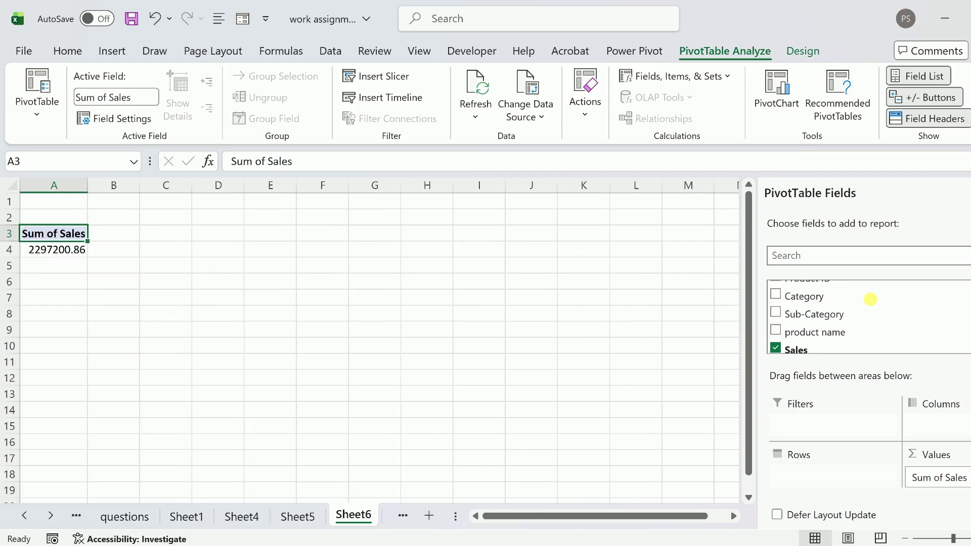
{"action": "left_click_drag", "start_coordinate": [811, 301], "coordinate": [802, 473]}
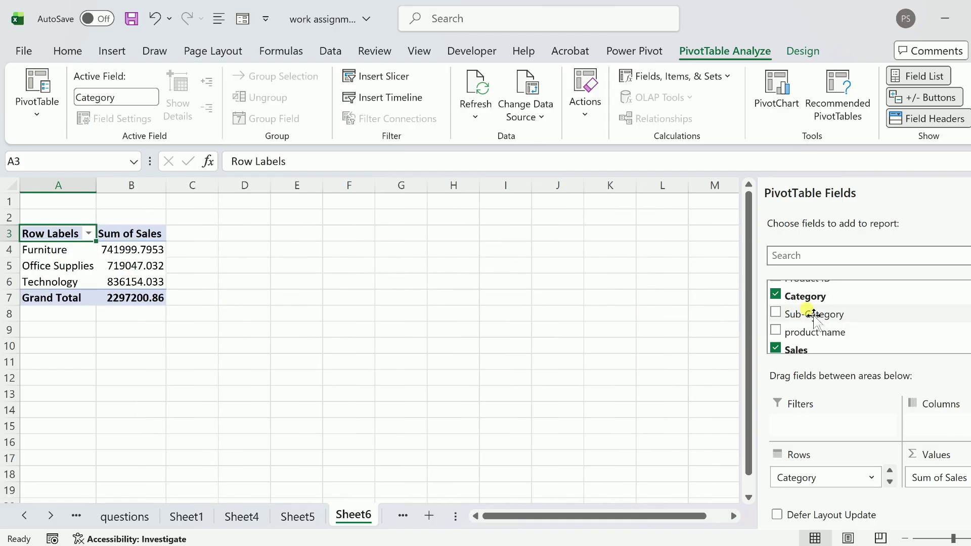
- Add Sub-Category to the PivotTable rows beneath Category and also to the values as a count
{"action": "left_click_drag", "start_coordinate": [813, 316], "coordinate": [799, 481]}
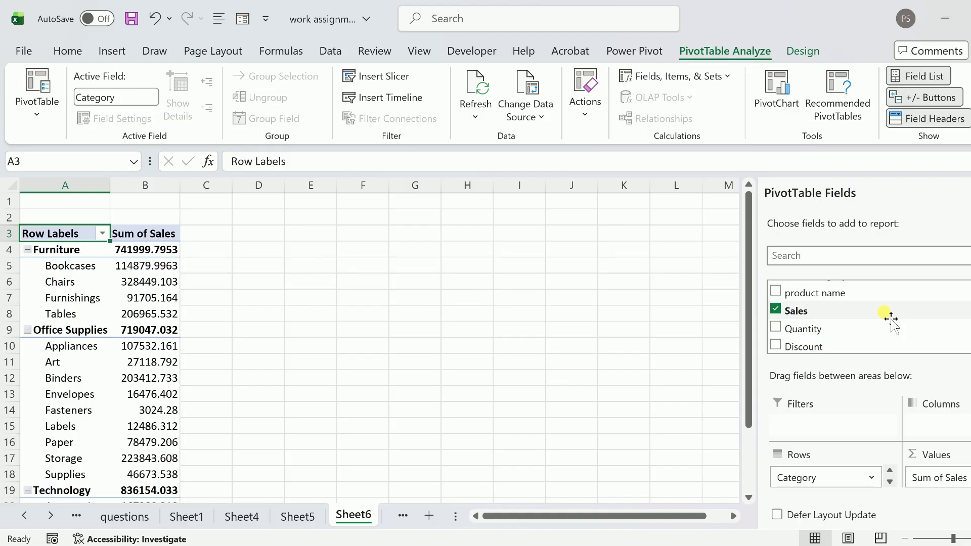
{"action": "scroll", "coordinate": [859, 316], "scroll_direction": "up", "scroll_amount": 2}
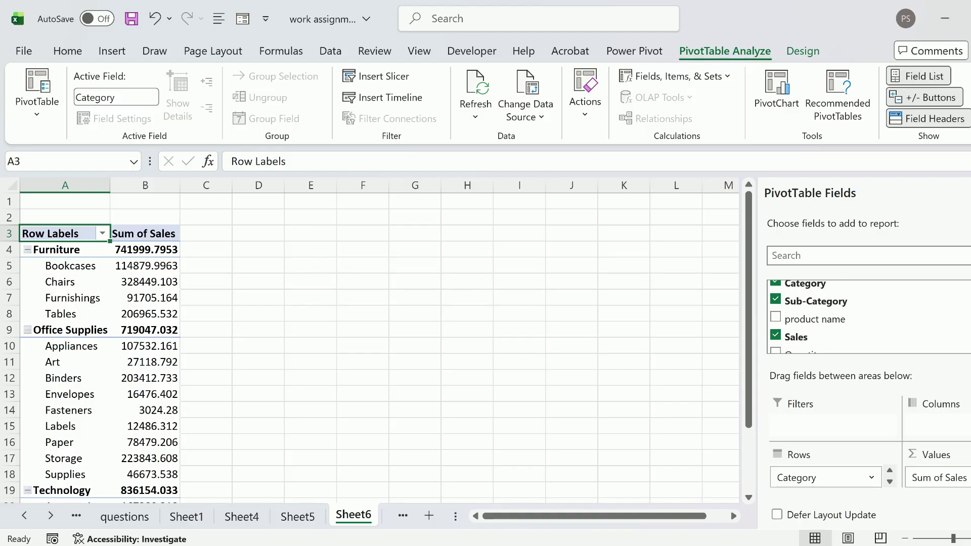
{"action": "left_click_drag", "start_coordinate": [810, 301], "coordinate": [947, 485]}
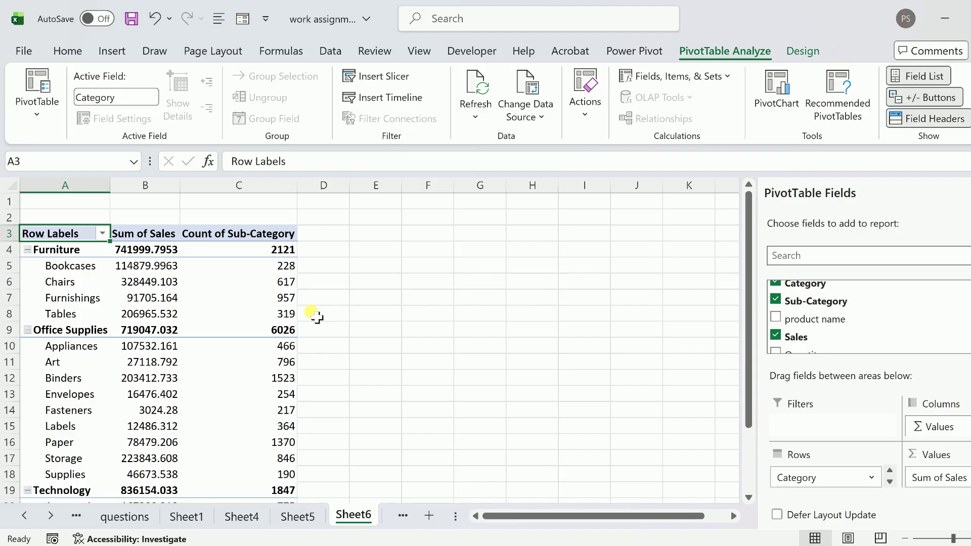
- Show all PivotTable subtotals at the bottom of each group and review the category total rows
{"action": "left_click", "coordinate": [223, 315]}
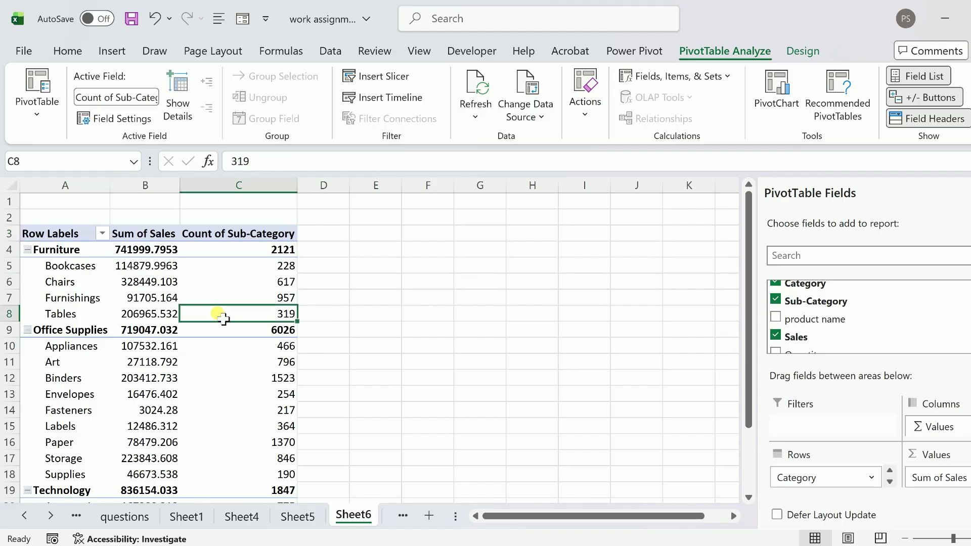
{"action": "left_click", "coordinate": [808, 50]}
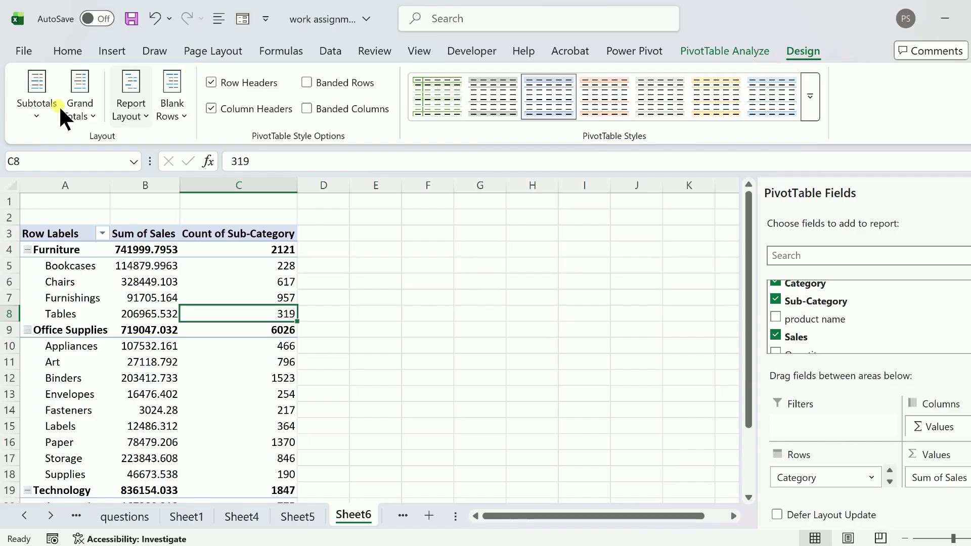
{"action": "left_click", "coordinate": [36, 114]}
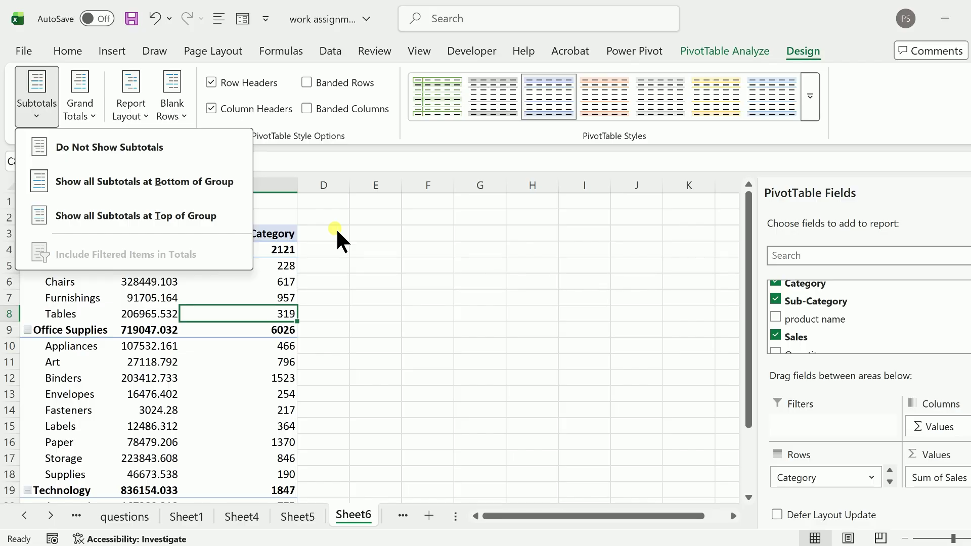
{"action": "left_click", "coordinate": [176, 191]}
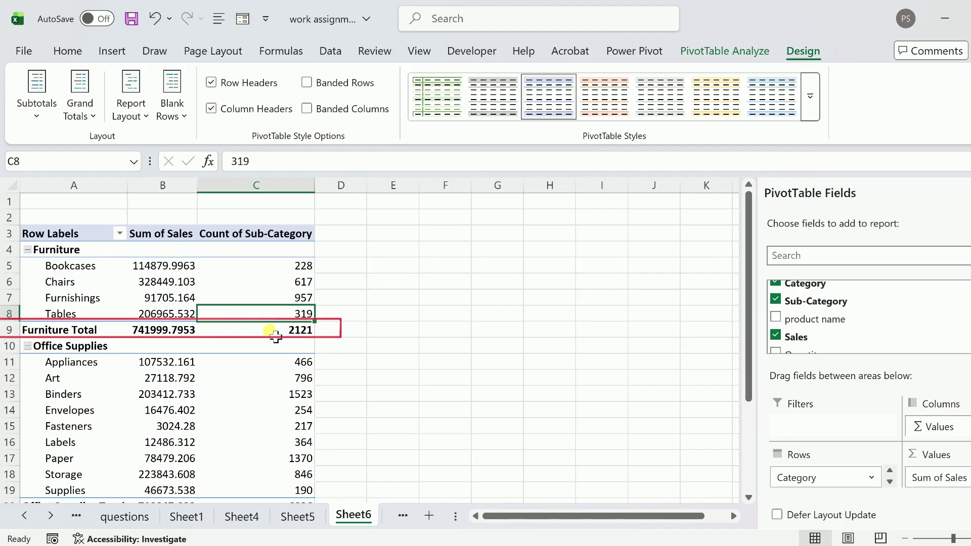
{"action": "scroll", "coordinate": [275, 336], "scroll_direction": "down", "scroll_amount": 2}
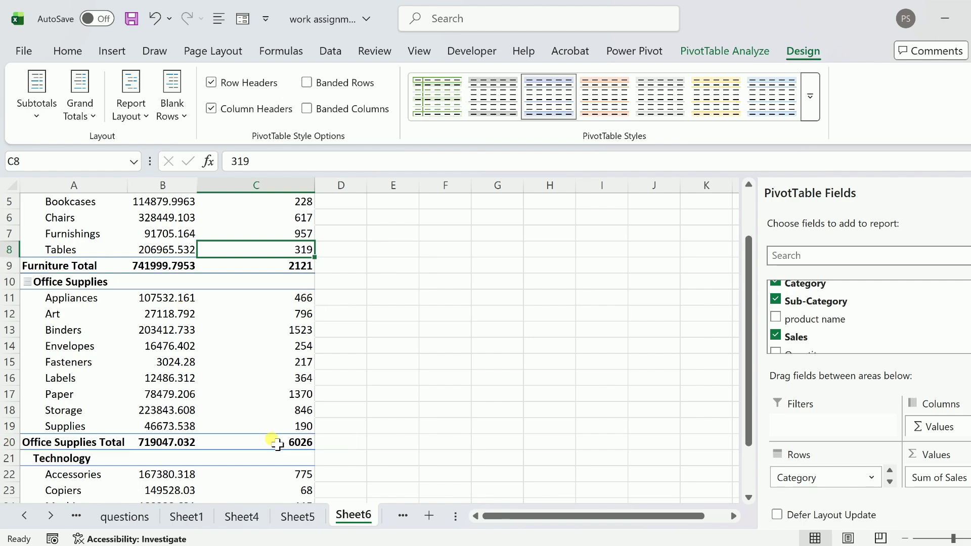
{"action": "mouse_move", "coordinate": [277, 443]}
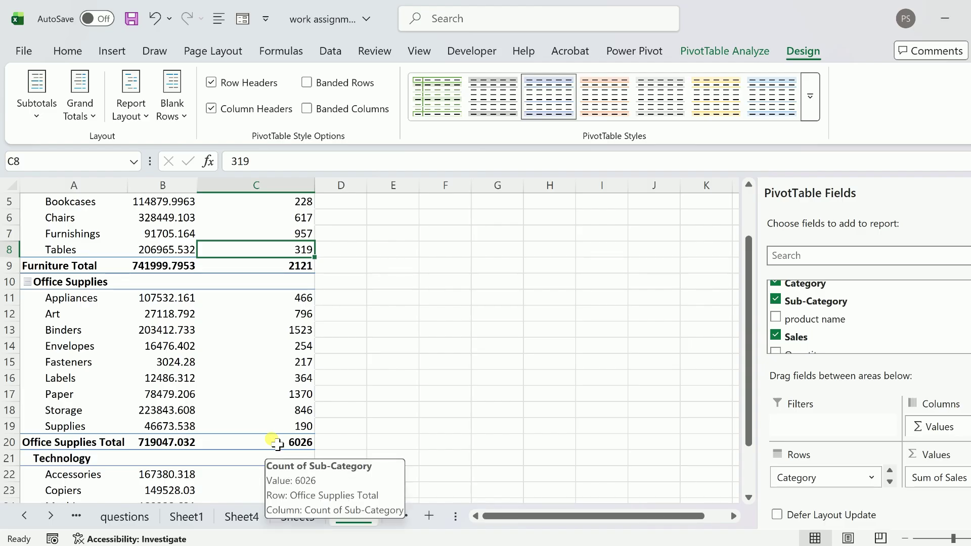
- Show all PivotTable subtotals at the top of each group
{"action": "scroll", "coordinate": [277, 443], "scroll_direction": "up", "scroll_amount": 1}
{"action": "left_click", "coordinate": [33, 119]}
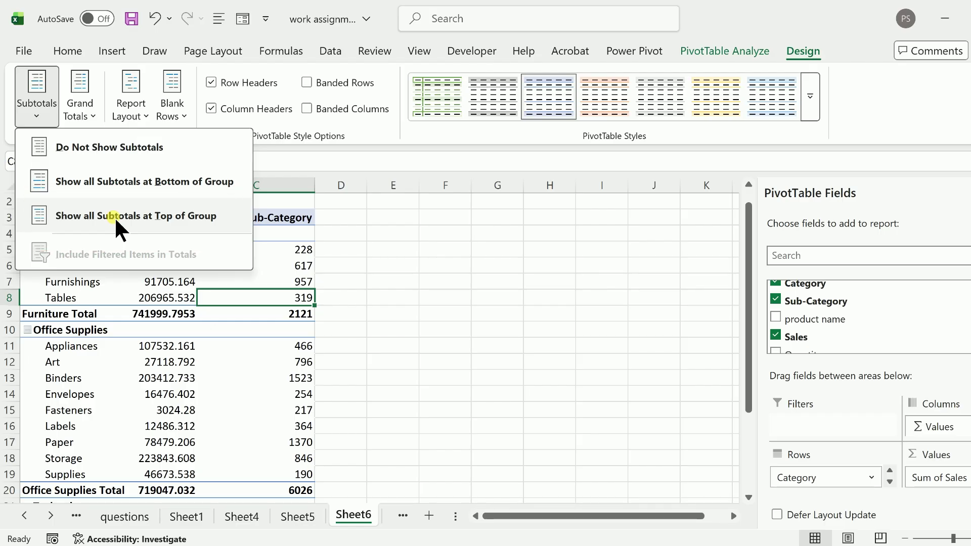
{"action": "left_click", "coordinate": [114, 217]}
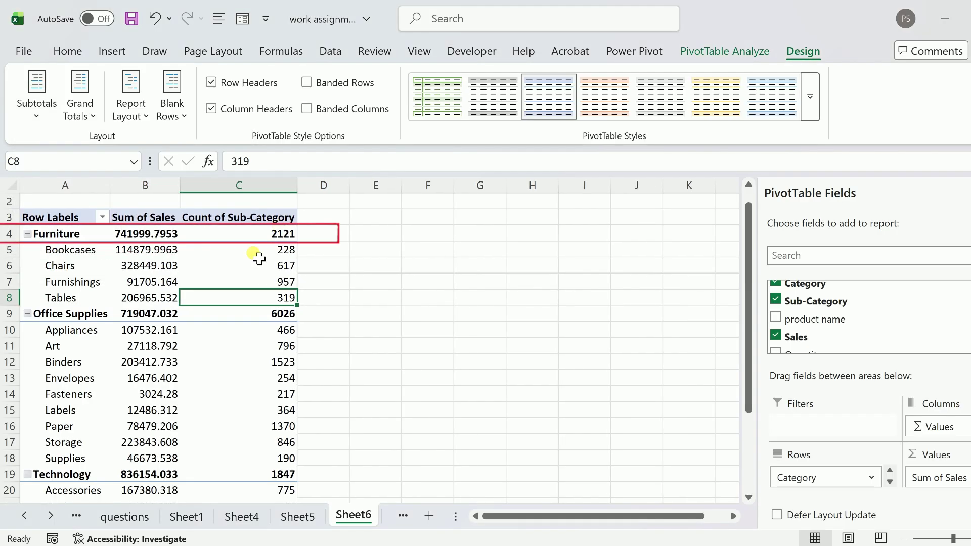
- Hide the subtotals for every category group in the PivotTable
{"action": "left_click", "coordinate": [33, 117]}
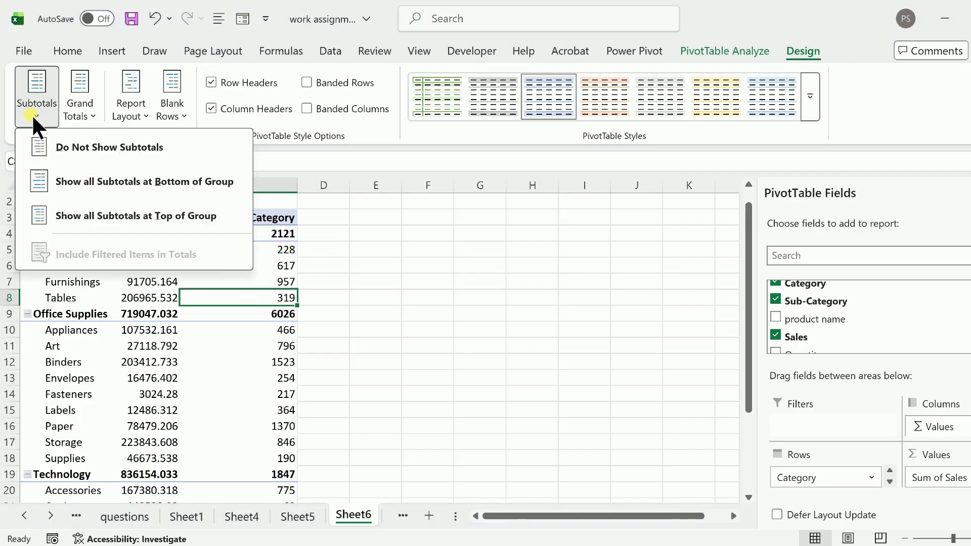
{"action": "left_click", "coordinate": [82, 147]}
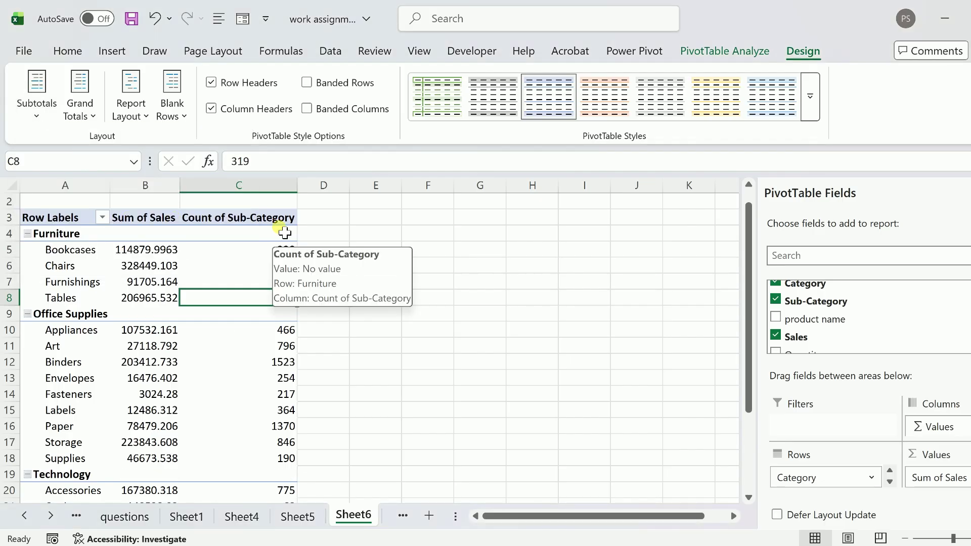
{"action": "scroll", "coordinate": [285, 233], "scroll_direction": "down", "scroll_amount": 1}
- Turn grand totals on for columns only and select the whole Grand Total row
{"action": "left_click", "coordinate": [804, 52]}
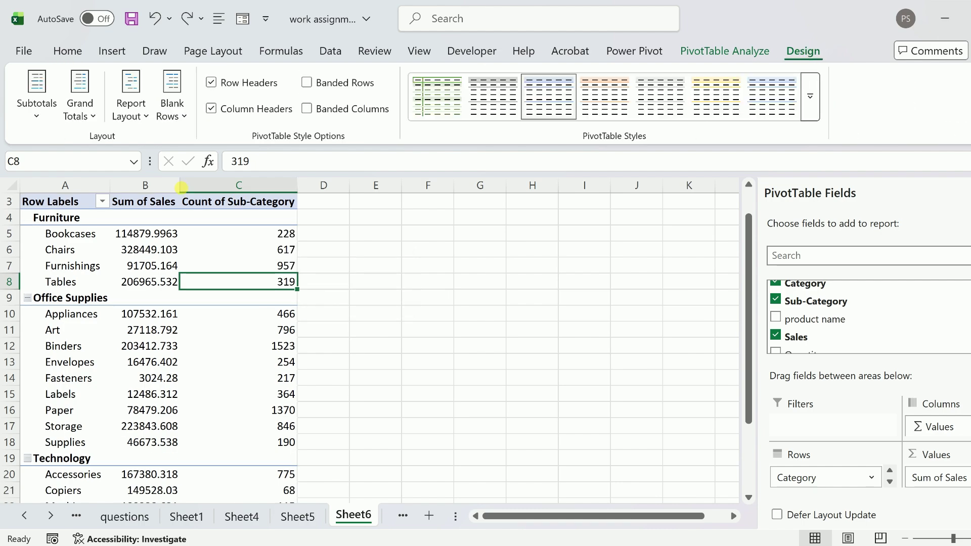
{"action": "left_click", "coordinate": [89, 104]}
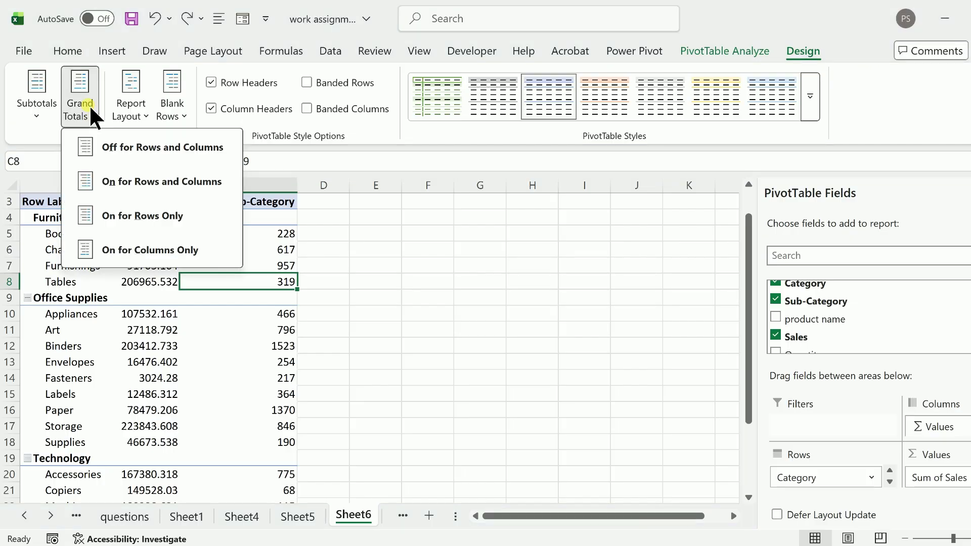
{"action": "left_click", "coordinate": [127, 253]}
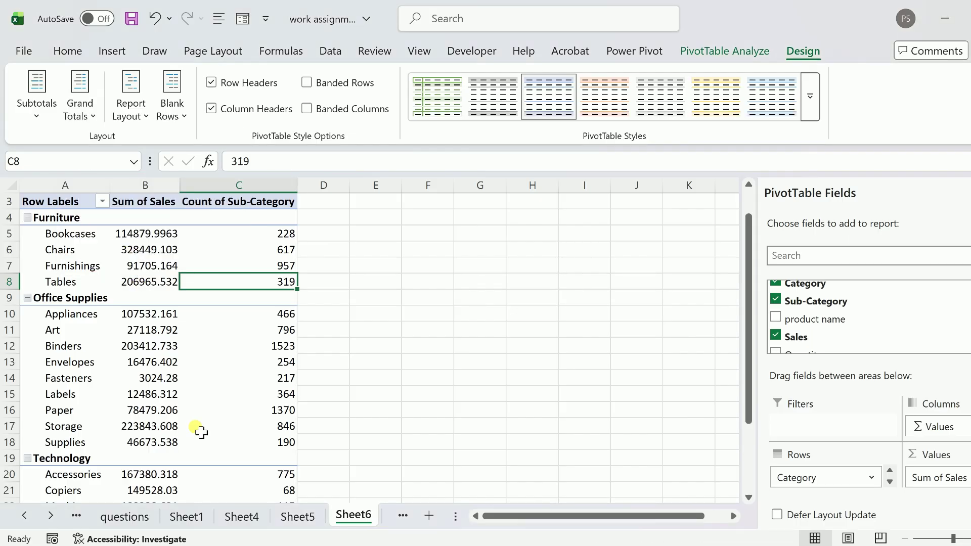
{"action": "scroll", "coordinate": [197, 429], "scroll_direction": "down", "scroll_amount": 2}
{"action": "scroll", "coordinate": [199, 430], "scroll_direction": "down", "scroll_amount": 1}
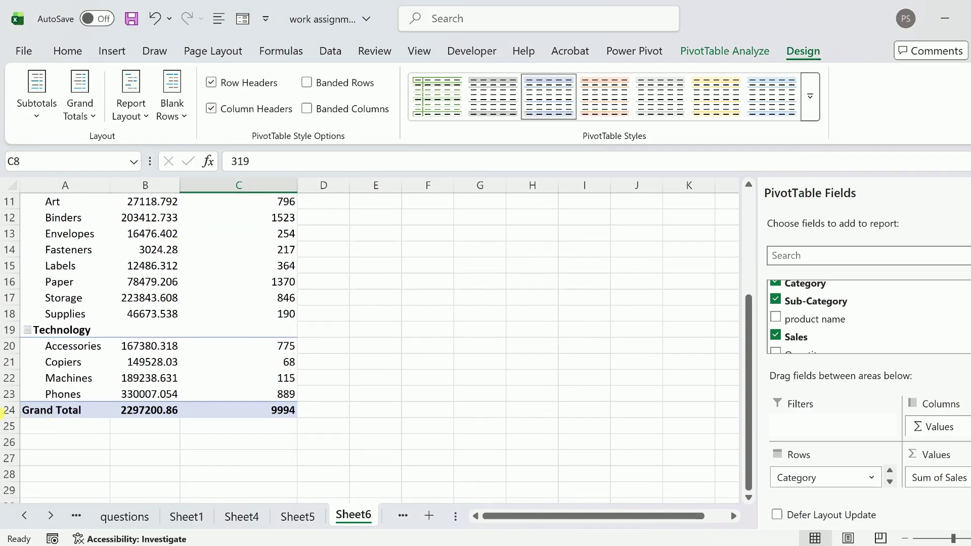
{"action": "left_click", "coordinate": [9, 410]}
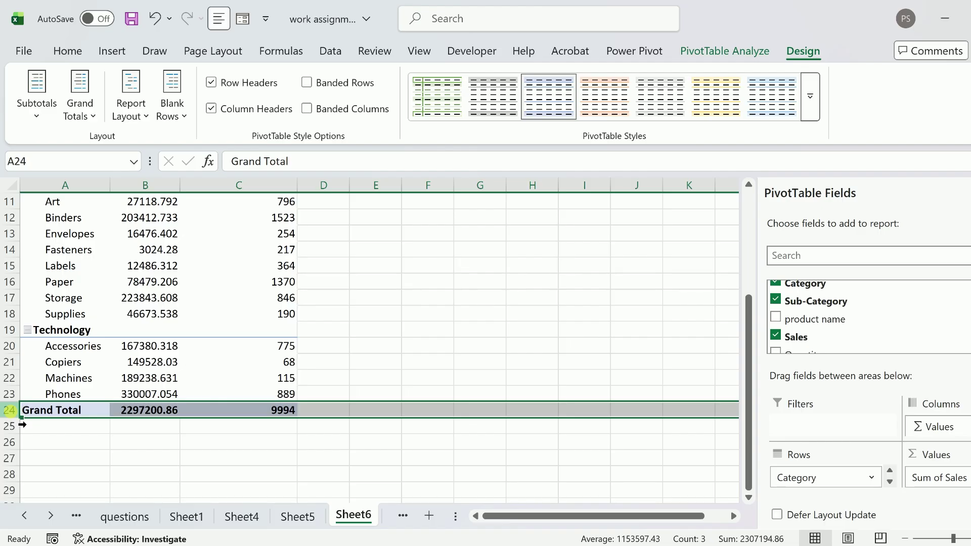
- Turn grand totals off for rows and columns, and undo that change
{"action": "left_click", "coordinate": [86, 113]}
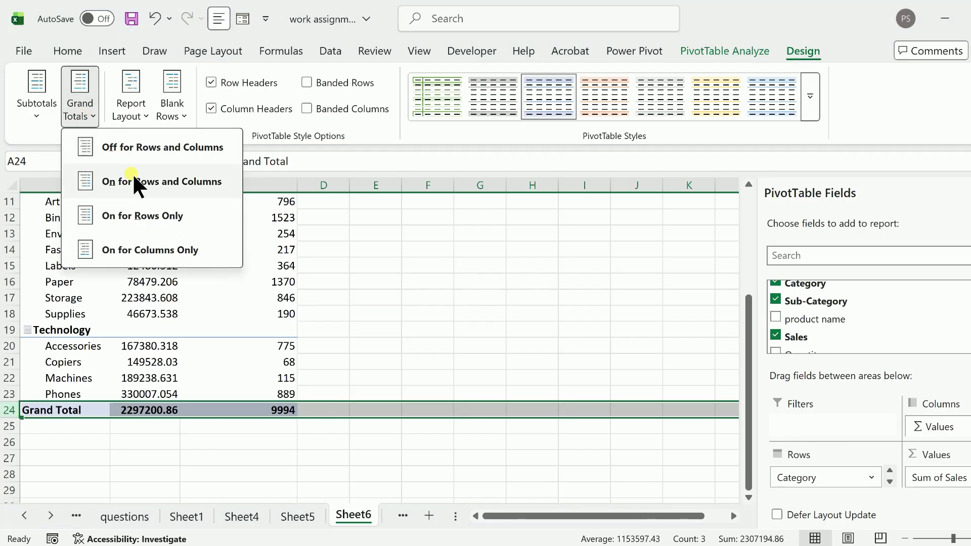
{"action": "left_click", "coordinate": [112, 149]}
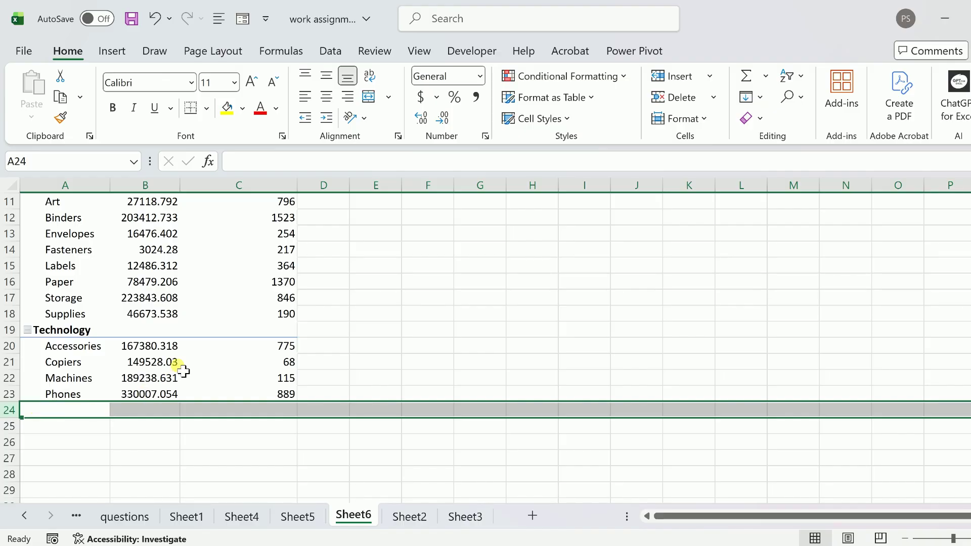
{"action": "key", "text": "ctrl+z"}
- Show the PivotTable report layout in Outline Form
{"action": "left_click", "coordinate": [57, 236]}
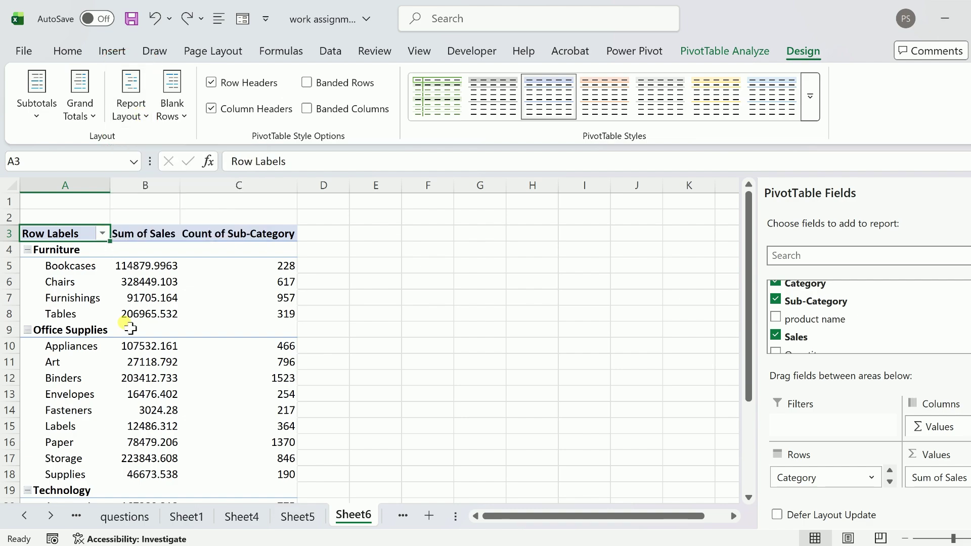
{"action": "left_click", "coordinate": [134, 116]}
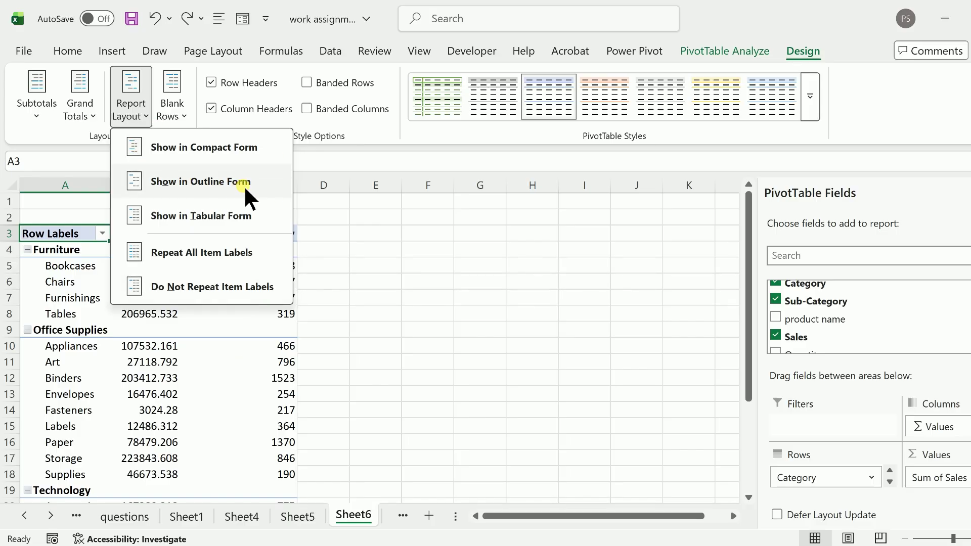
{"action": "left_click", "coordinate": [199, 182]}
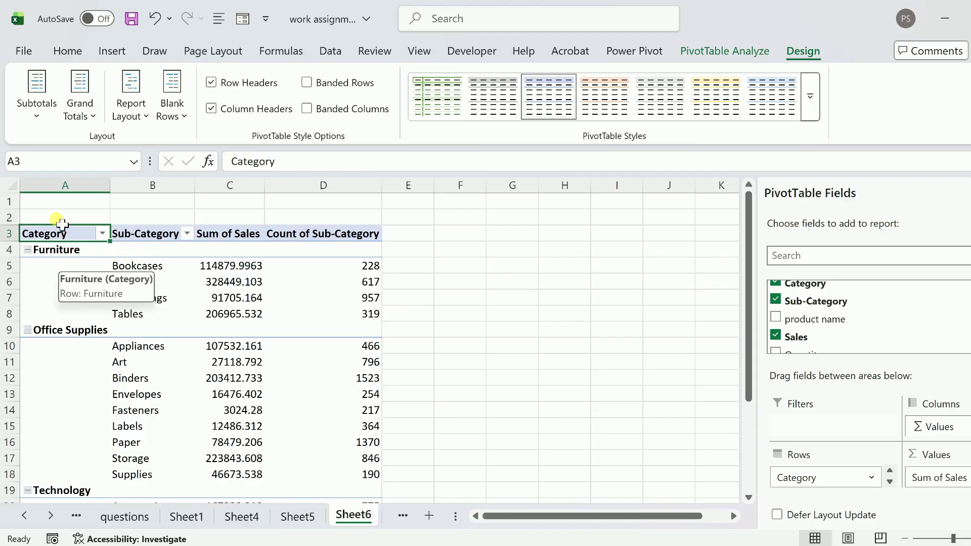
- Switch the PivotTable report layout to Tabular Form
{"action": "left_click", "coordinate": [132, 116]}
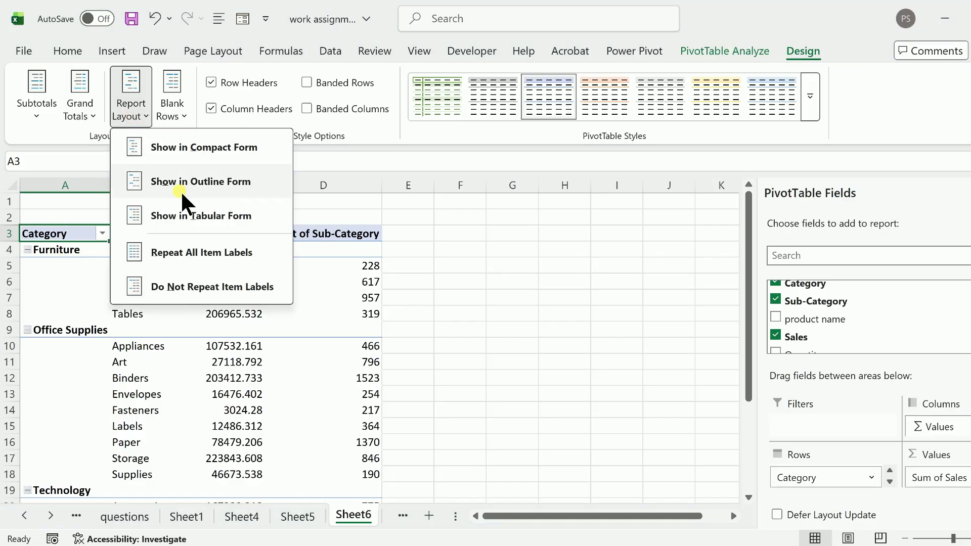
{"action": "left_click", "coordinate": [181, 214]}
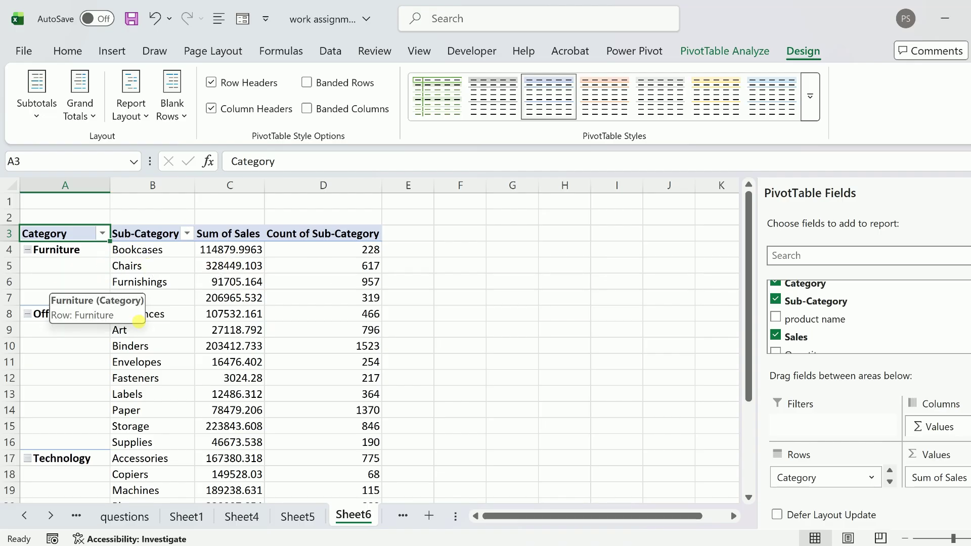
{"action": "mouse_move", "coordinate": [245, 319]}
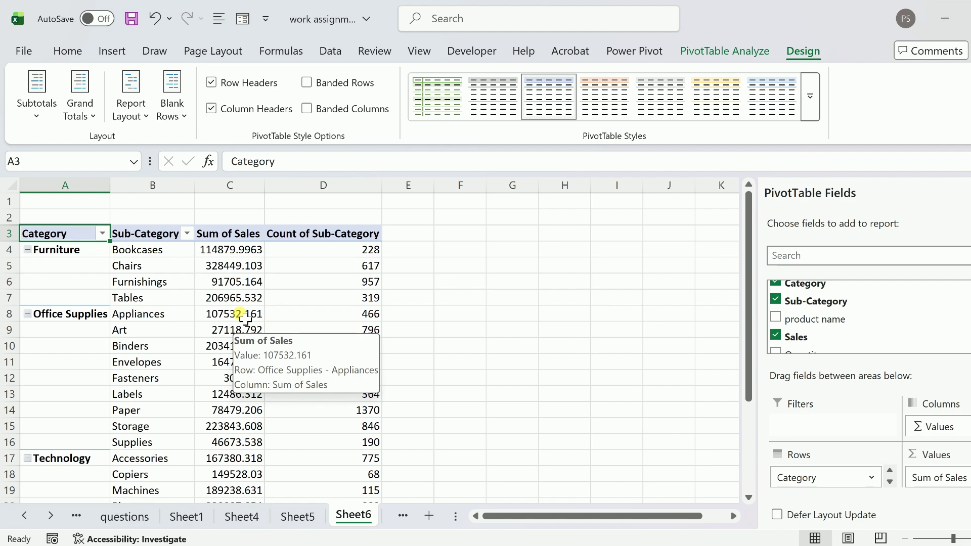
- Show the PivotTable report layout in Compact Form
{"action": "left_click", "coordinate": [129, 110]}
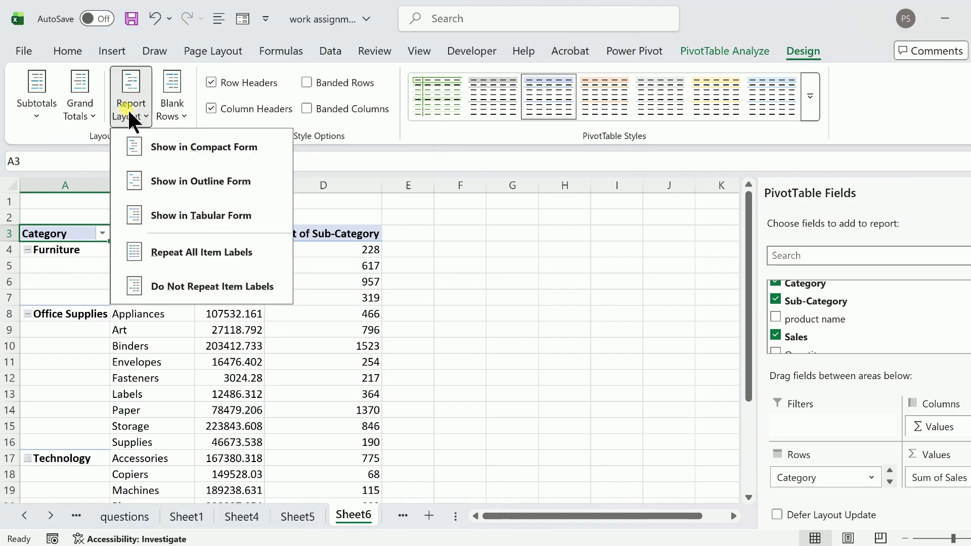
{"action": "left_click", "coordinate": [228, 147]}
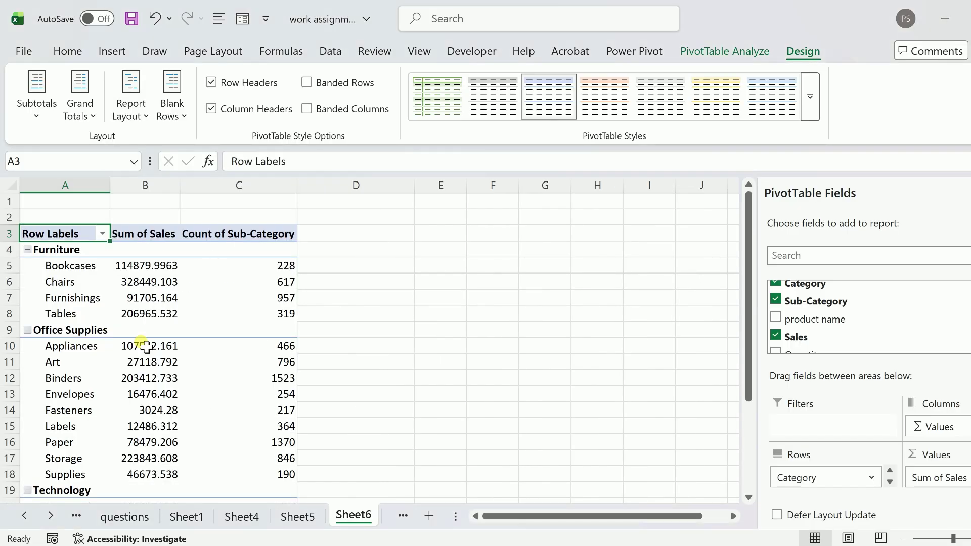
- Insert a blank line after each PivotTable item, select the blank row above Office Supplies, and remove the blank lines again
{"action": "left_click", "coordinate": [174, 104]}
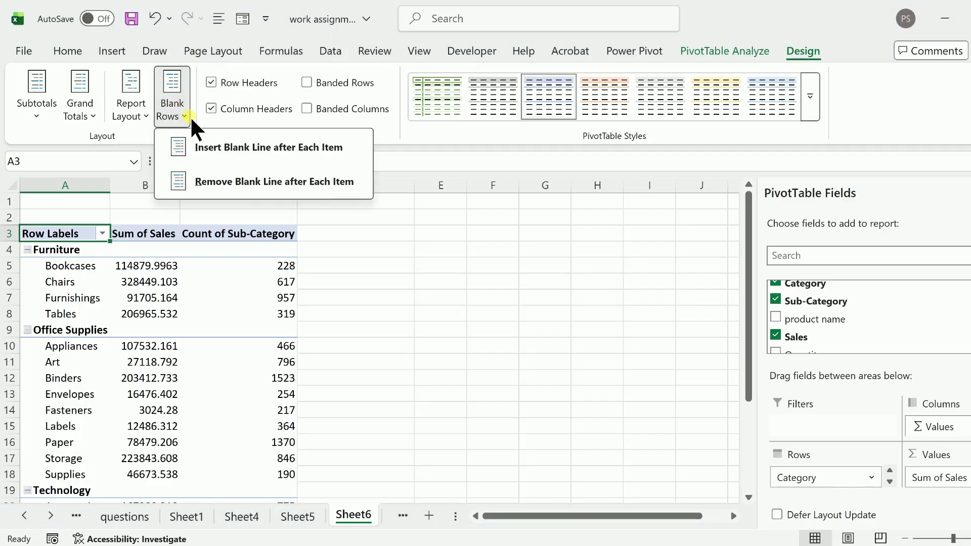
{"action": "left_click", "coordinate": [249, 147]}
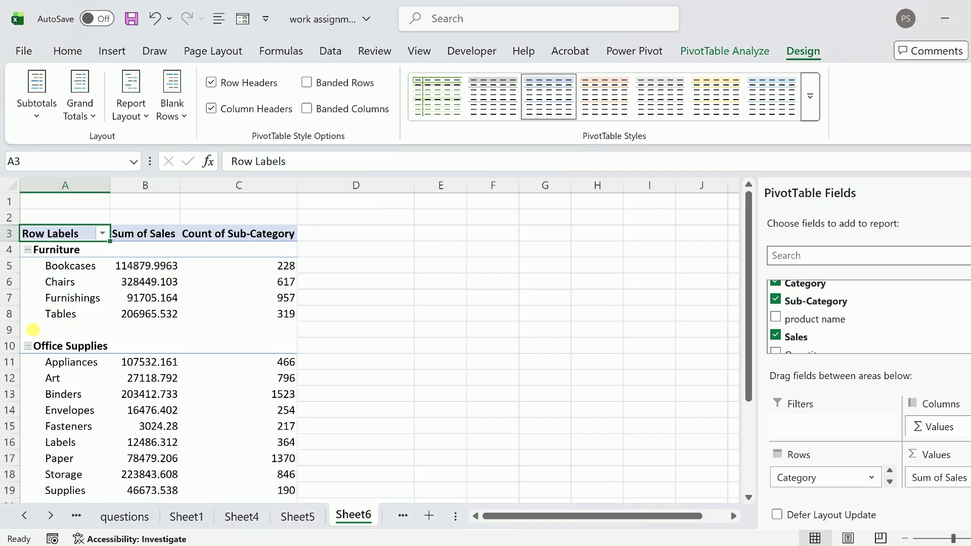
{"action": "left_click", "coordinate": [9, 329]}
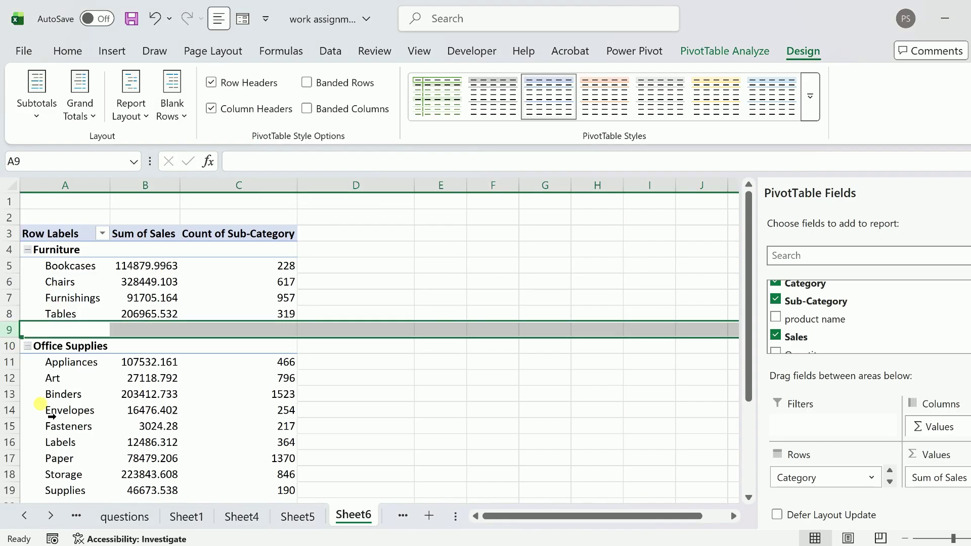
{"action": "left_click", "coordinate": [132, 407]}
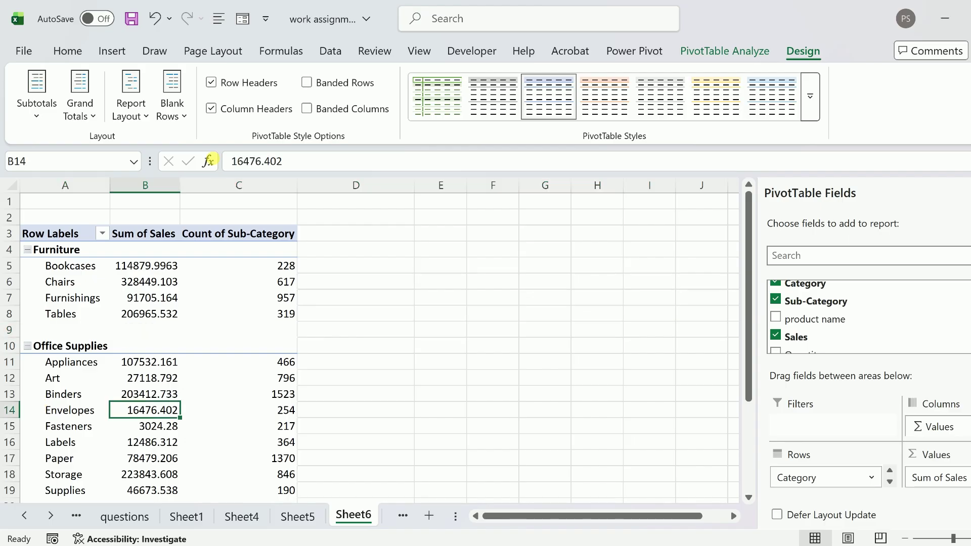
{"action": "left_click", "coordinate": [184, 114]}
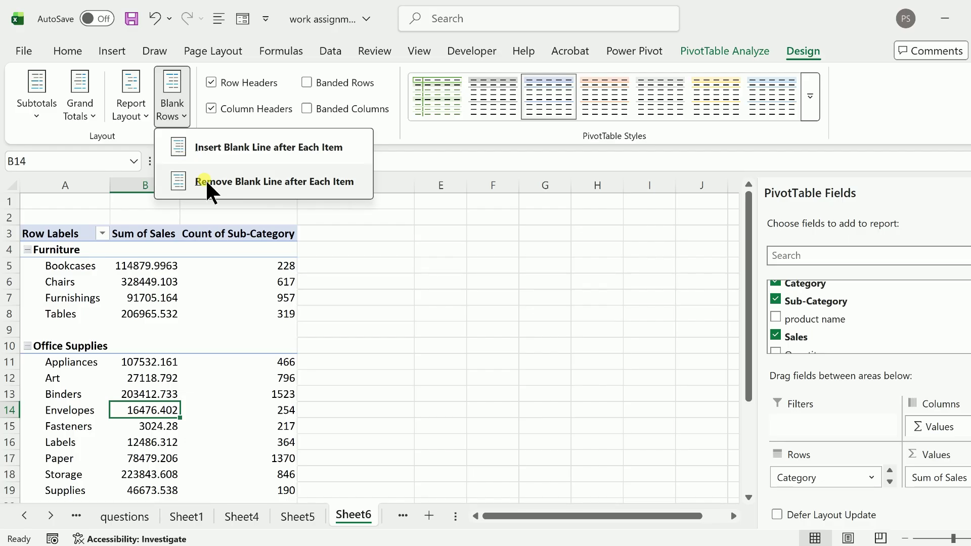
{"action": "left_click", "coordinate": [205, 180]}
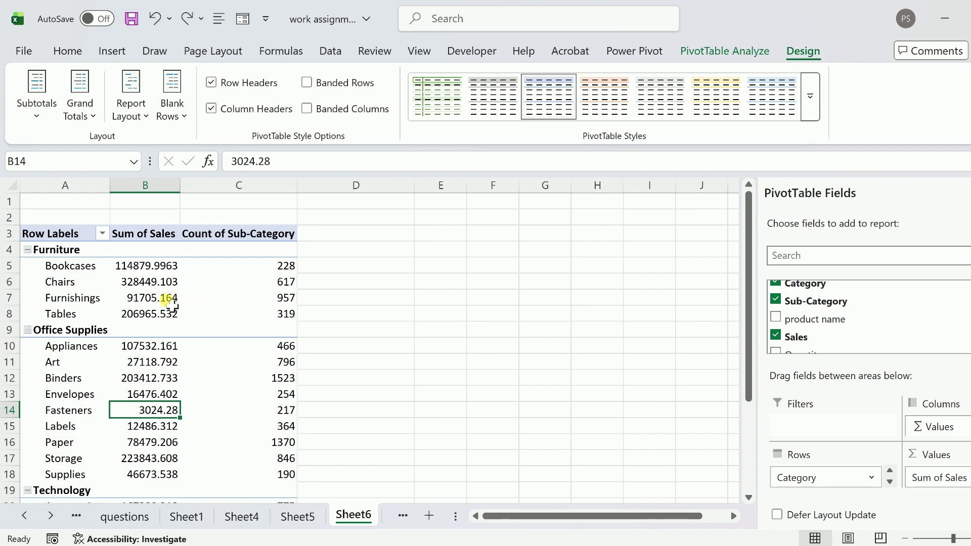
- Apply the Light Orange, Pivot Style Medium 10 style to the PivotTable
{"action": "mouse_move", "coordinate": [172, 305]}
{"action": "left_click", "coordinate": [805, 101]}
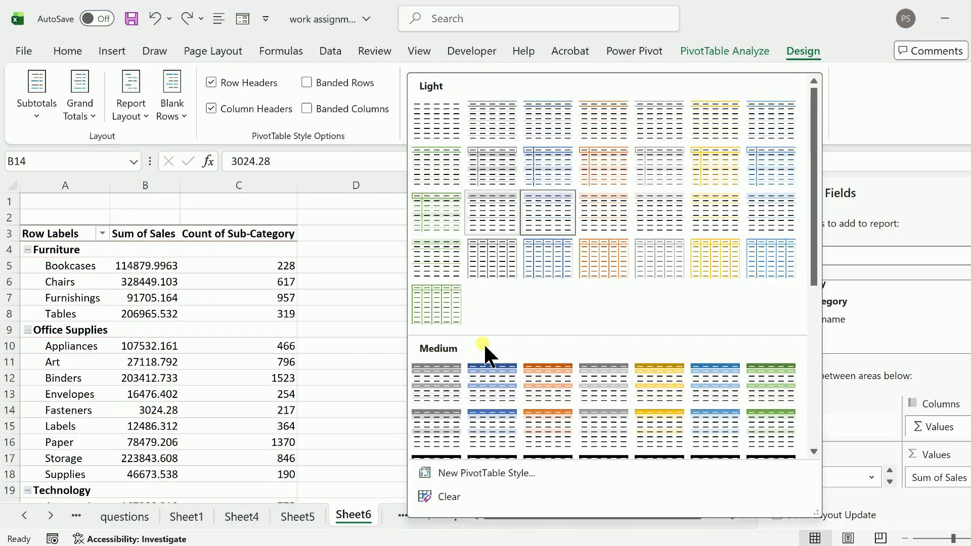
{"action": "scroll", "coordinate": [507, 402], "scroll_direction": "down", "scroll_amount": 5}
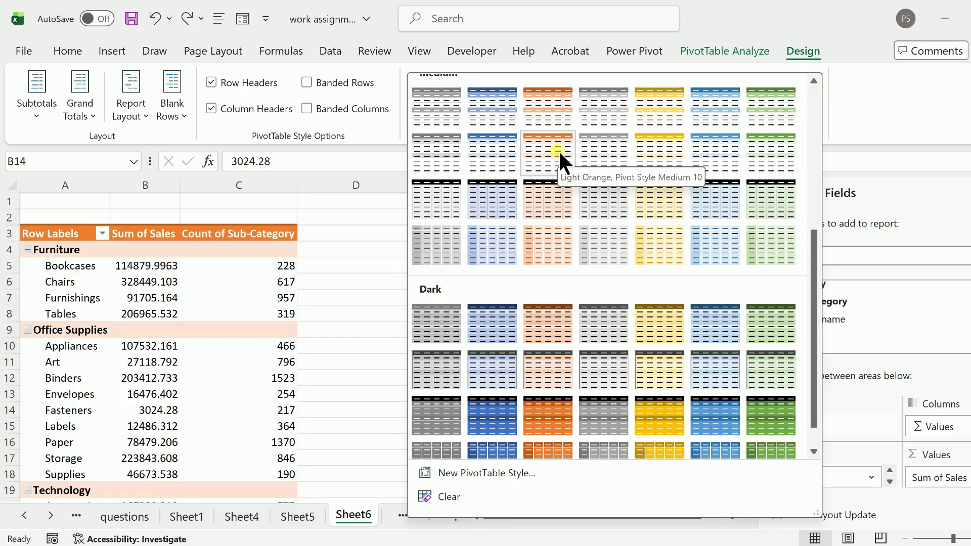
{"action": "left_click", "coordinate": [559, 150]}
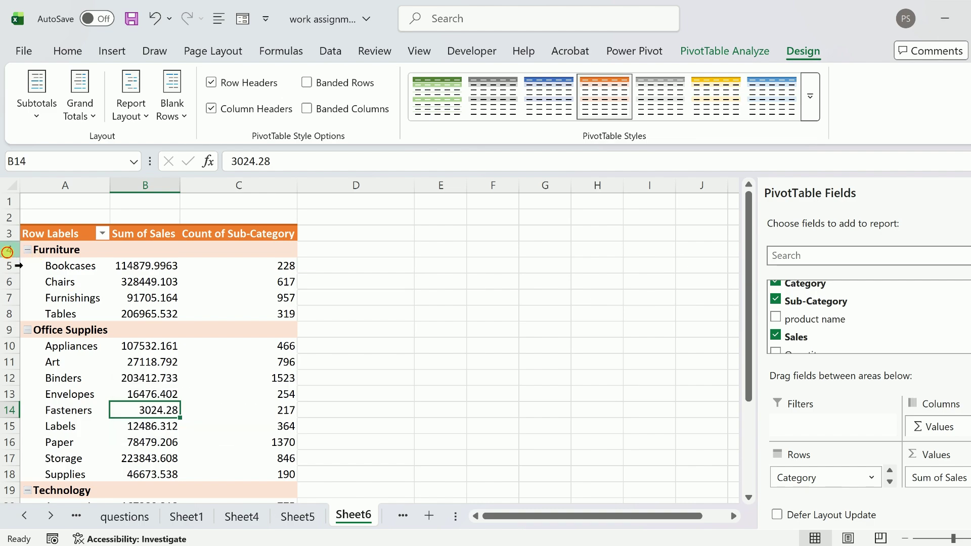
- Highlight the Furniture and Office Supplies rows, and switch the Row Headers style option off and back on
{"action": "left_click", "coordinate": [8, 250]}
{"action": "left_click", "coordinate": [9, 330]}
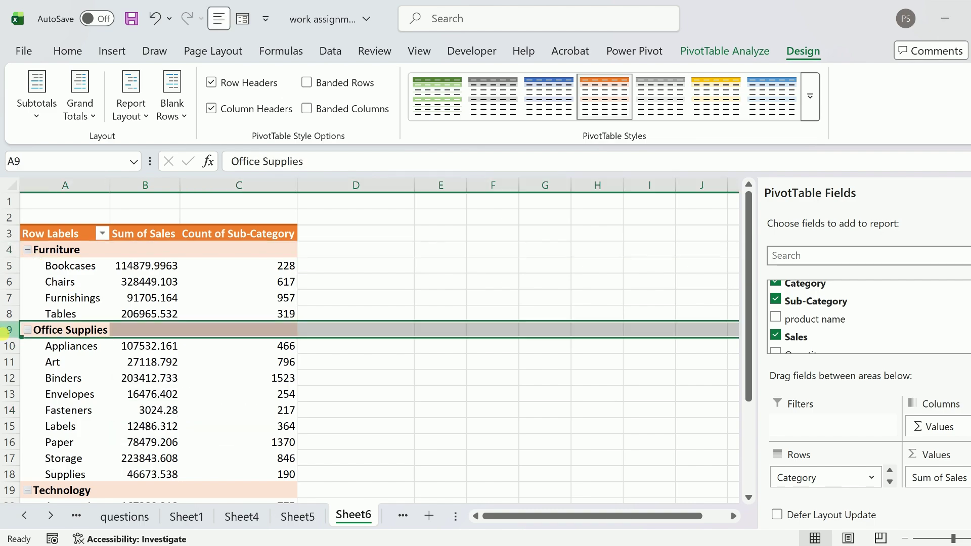
{"action": "left_click", "coordinate": [9, 252]}
{"action": "left_click", "coordinate": [51, 281]}
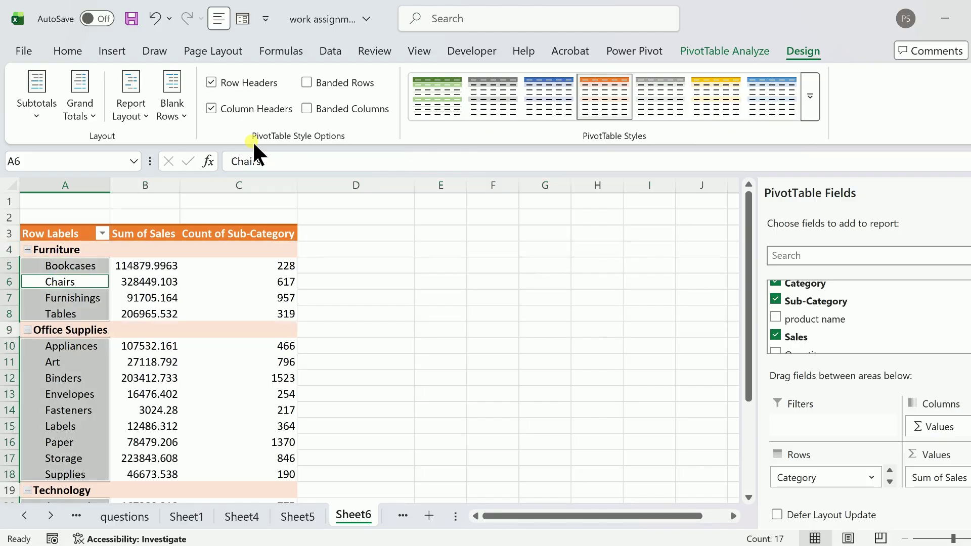
{"action": "left_click", "coordinate": [211, 82]}
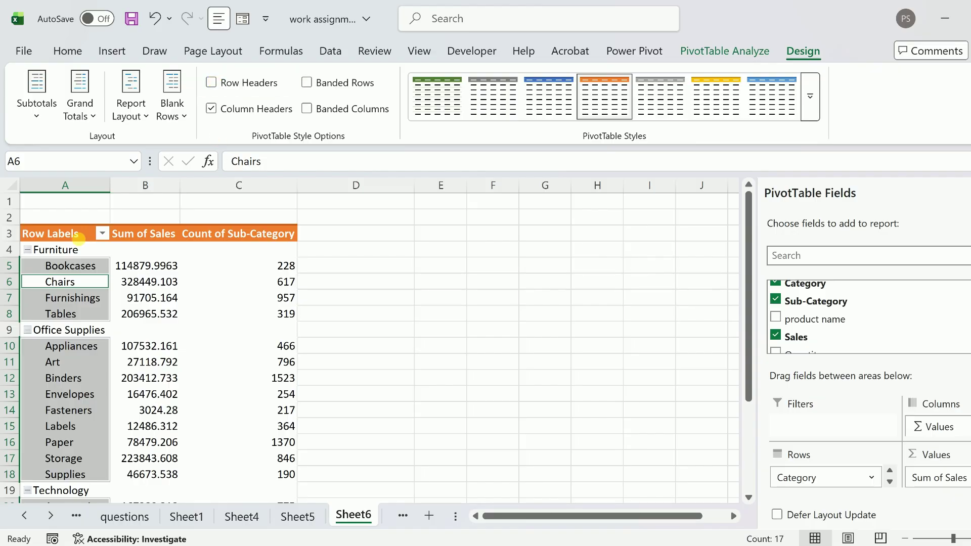
{"action": "left_click", "coordinate": [211, 81]}
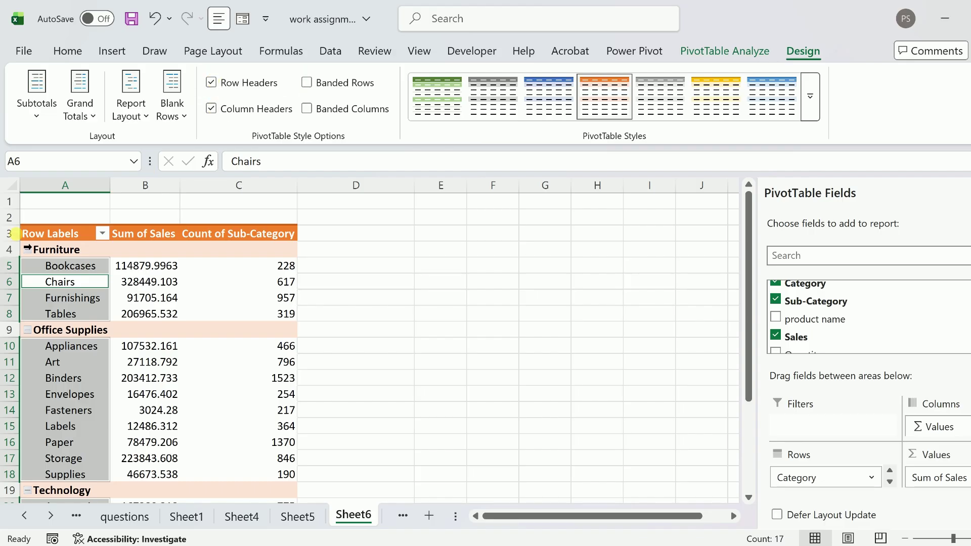
- Highlight the PivotTable's header row 3, and switch the Column Headers style option off and back on
{"action": "left_click", "coordinate": [11, 234]}
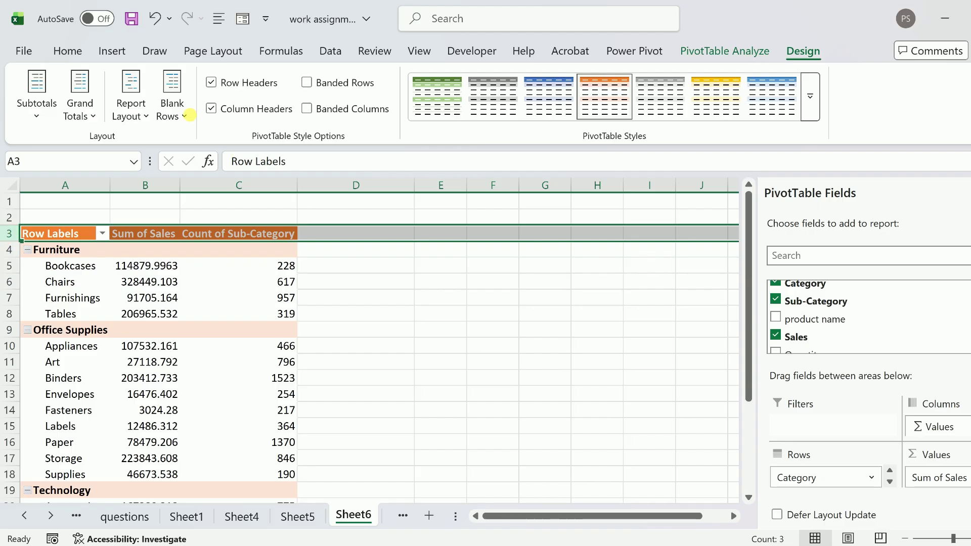
{"action": "left_click", "coordinate": [210, 107]}
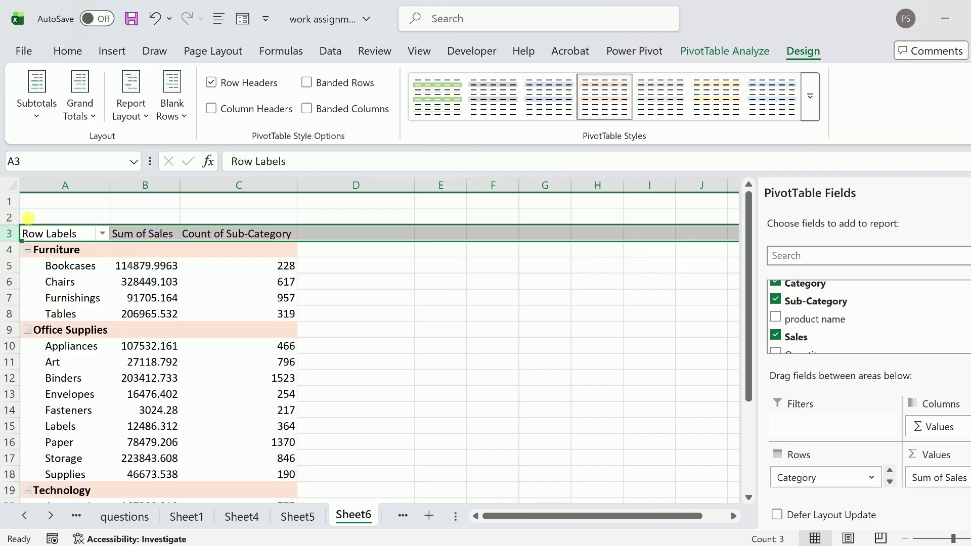
{"action": "left_click", "coordinate": [10, 233]}
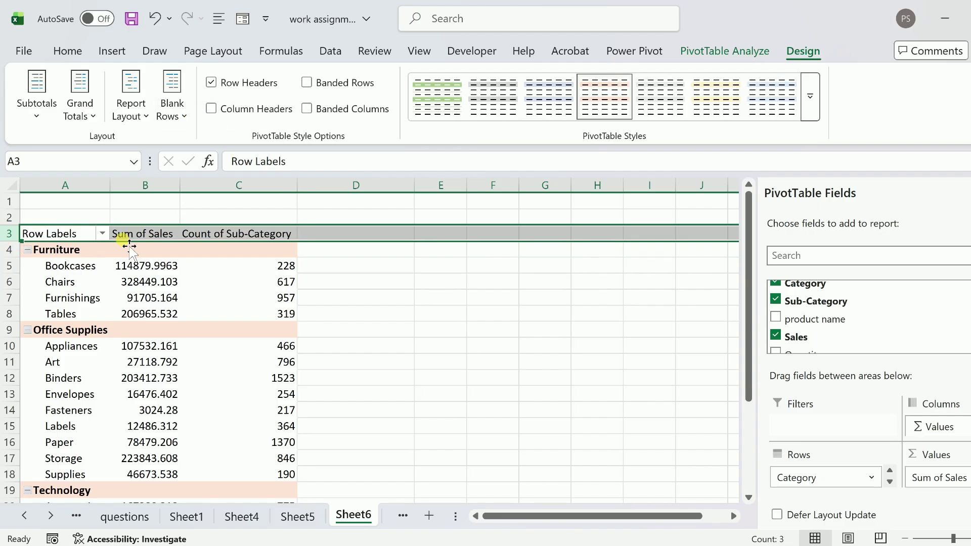
{"action": "left_click", "coordinate": [177, 236]}
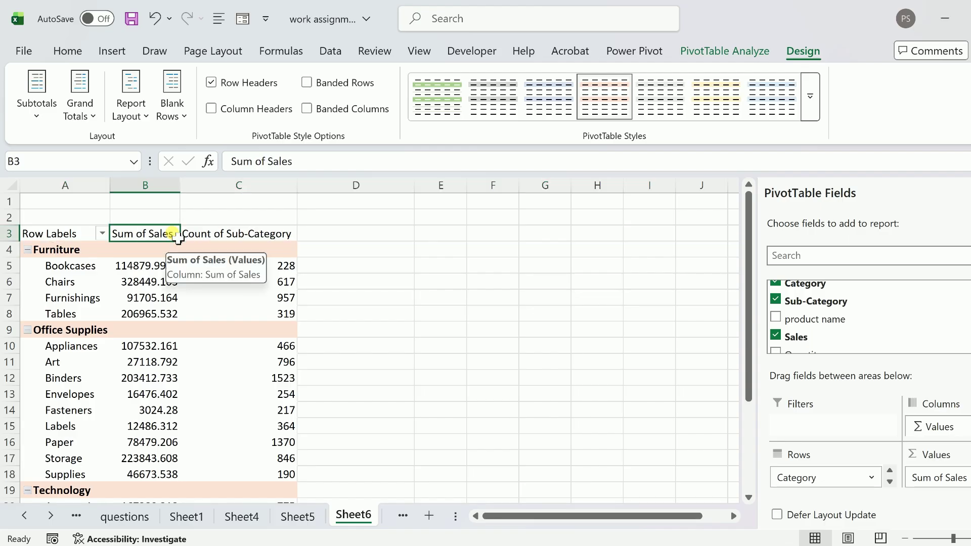
{"action": "left_click", "coordinate": [212, 108]}
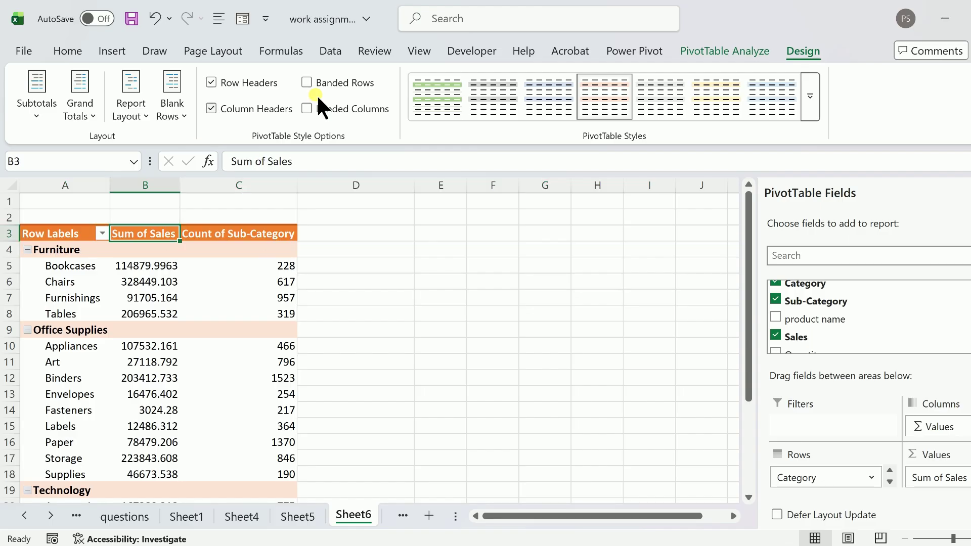
- Try Banded Rows on the PivotTable, and replace them with Banded Columns
{"action": "left_click", "coordinate": [307, 83]}
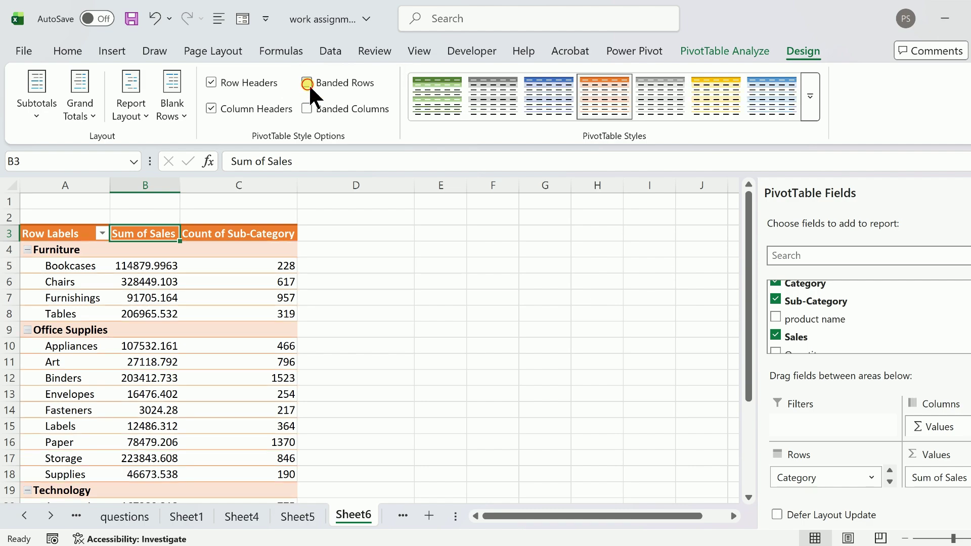
{"action": "left_click", "coordinate": [307, 83]}
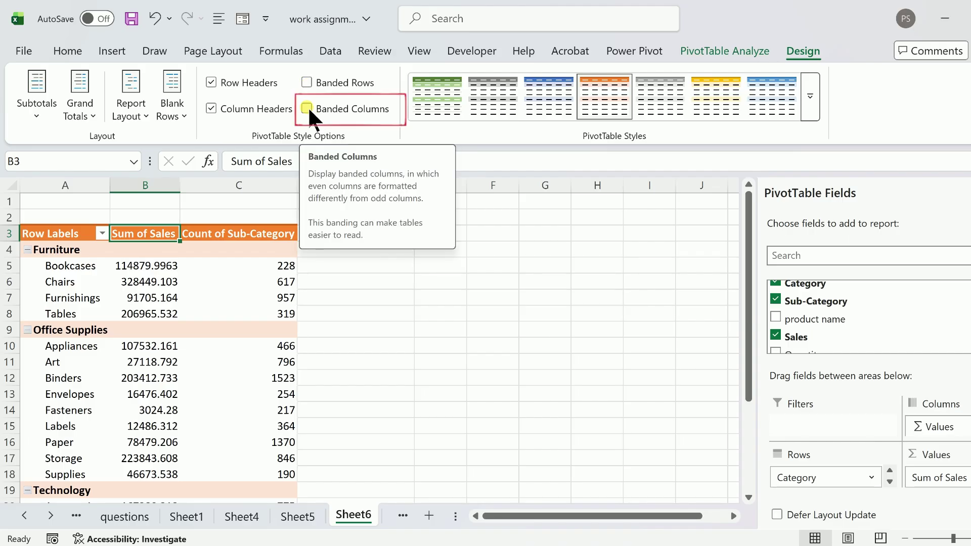
{"action": "left_click", "coordinate": [308, 108]}
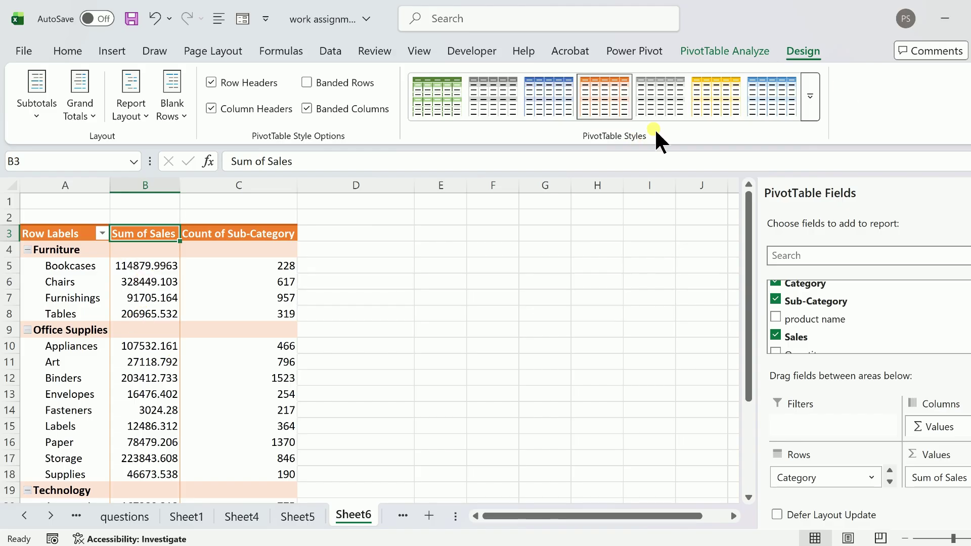
- Apply the Light PivotTable style with the pale blue header, and replace Banded Columns with Banded Rows
{"action": "left_click", "coordinate": [810, 98]}
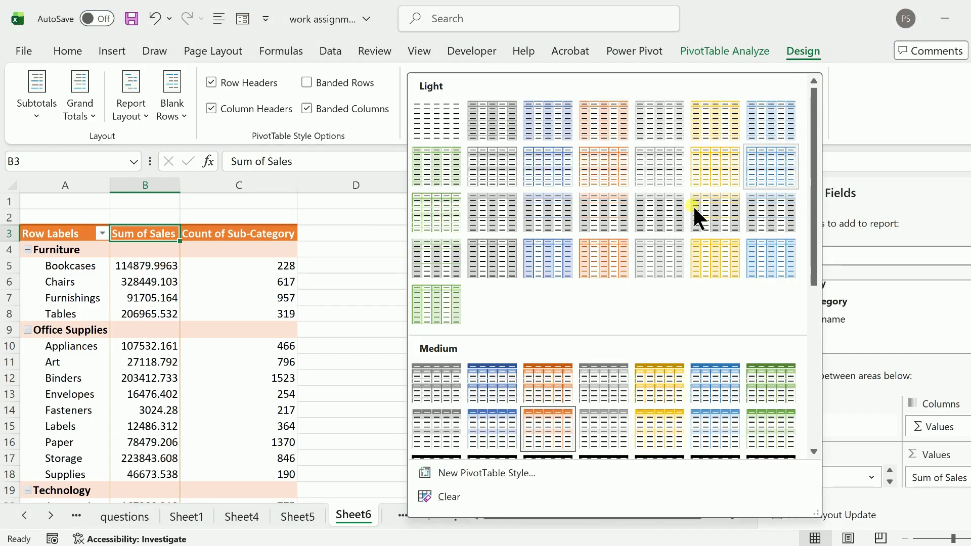
{"action": "left_click", "coordinate": [547, 208]}
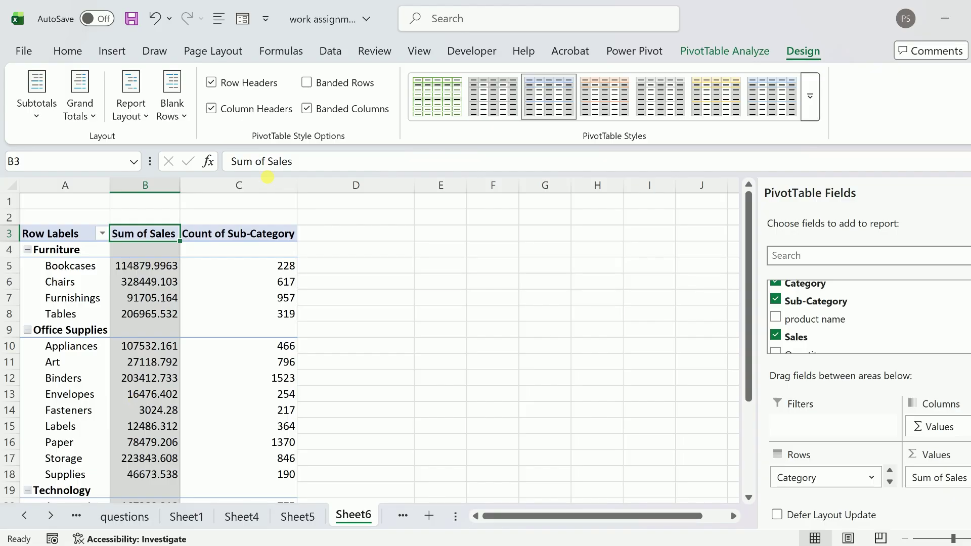
{"action": "left_click", "coordinate": [306, 109]}
{"action": "left_click", "coordinate": [306, 82]}
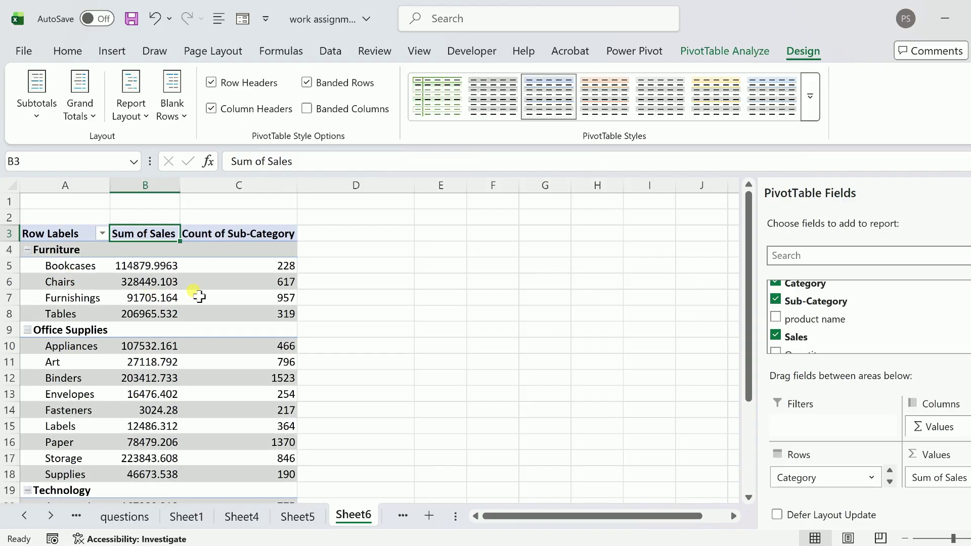
{"action": "mouse_move", "coordinate": [198, 297]}
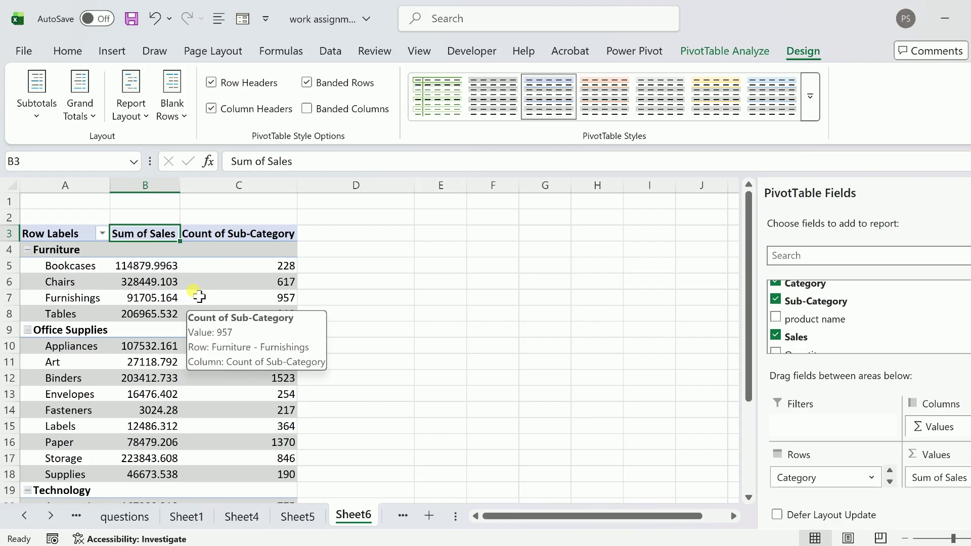
- Drill down into the Sum of Sales value for Furniture Bookcases to list its source records on a new sheet
{"action": "left_click", "coordinate": [449, 332]}
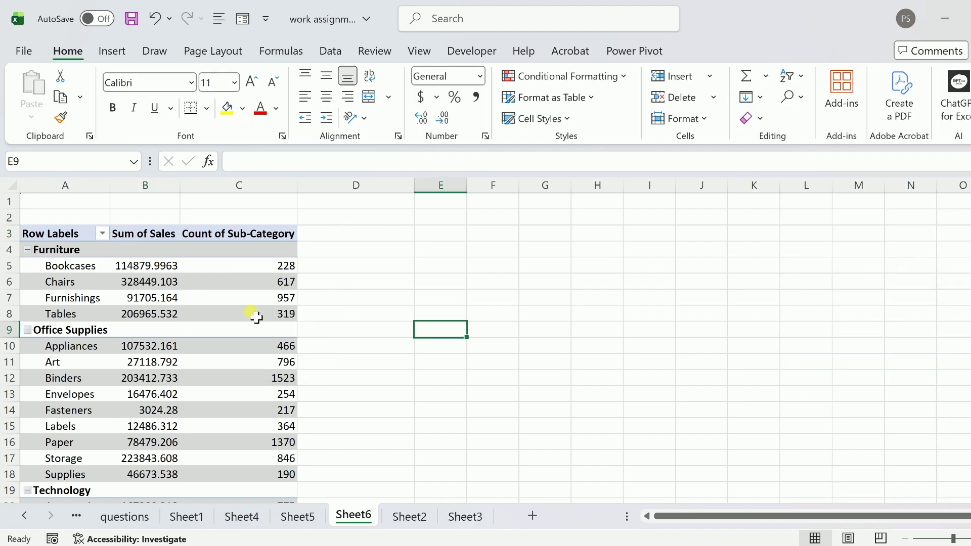
{"action": "left_click", "coordinate": [145, 265]}
{"action": "mouse_move", "coordinate": [191, 307]}
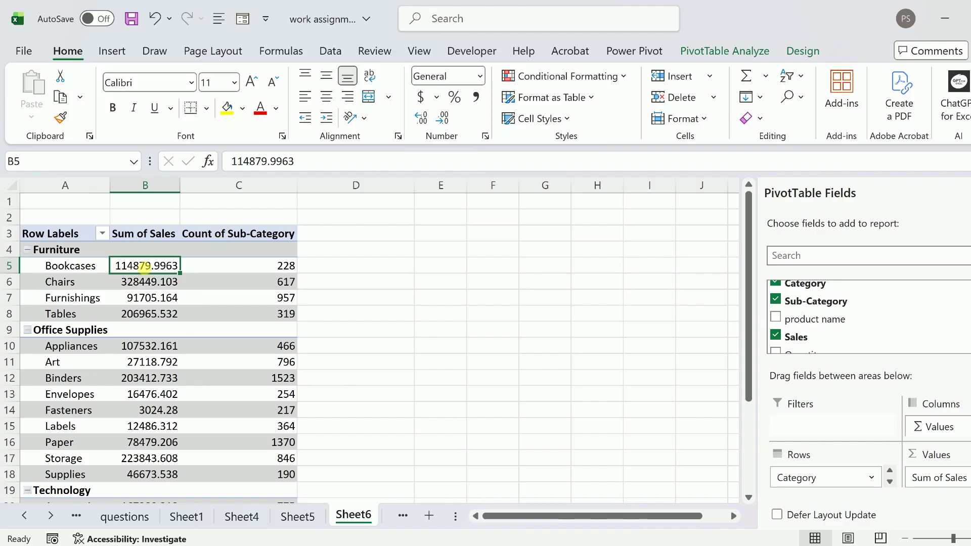
{"action": "mouse_move", "coordinate": [172, 273]}
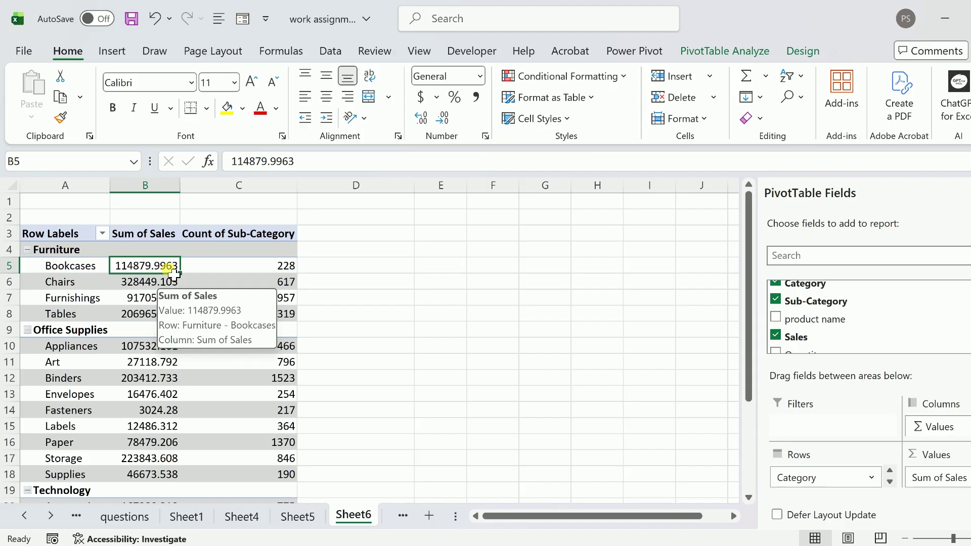
{"action": "double_click", "coordinate": [150, 267]}
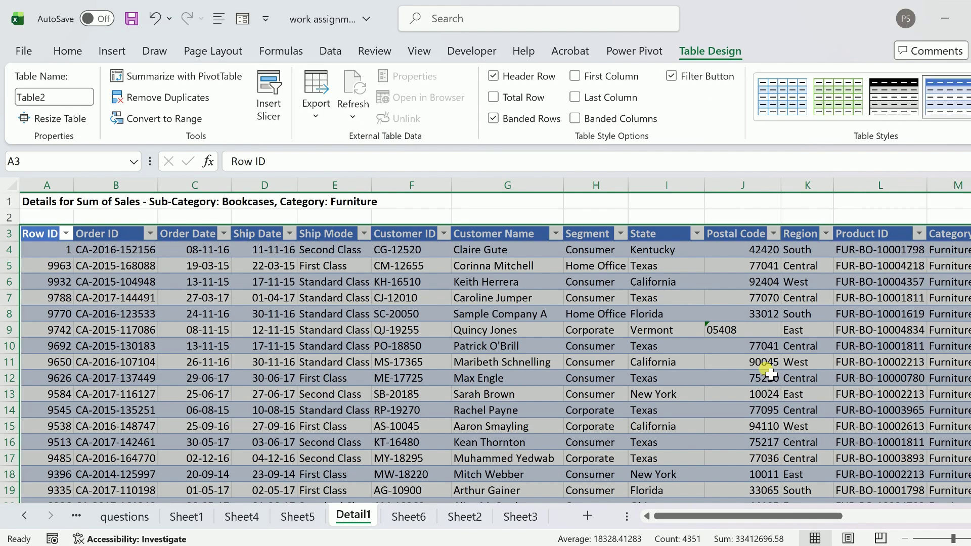
- Select all Sales values in the Bookcases details table from P4 down to the last record, and deselect them at cell O227
{"action": "scroll", "coordinate": [771, 373], "scroll_direction": "right", "scroll_amount": 8}
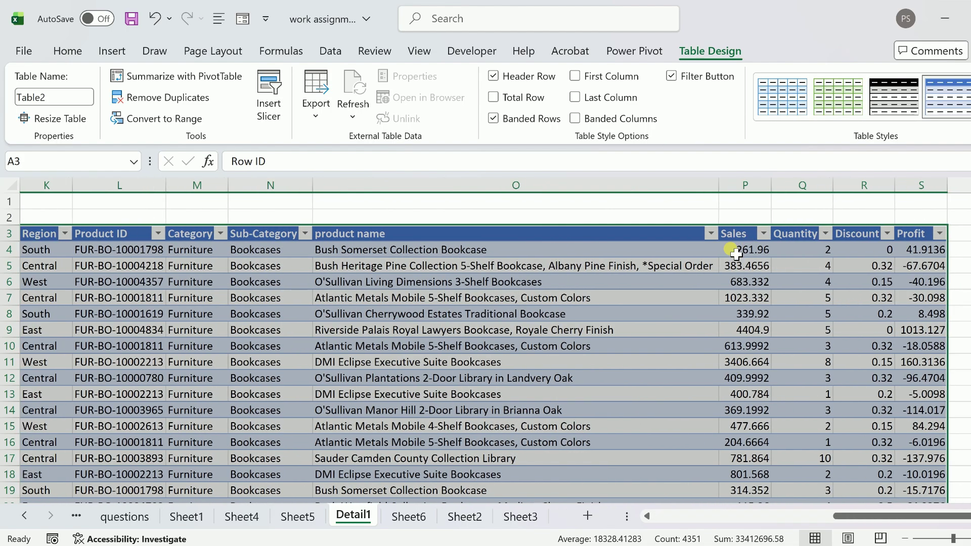
{"action": "left_click", "coordinate": [735, 251]}
{"action": "key", "text": "ctrl+shift+Down"}
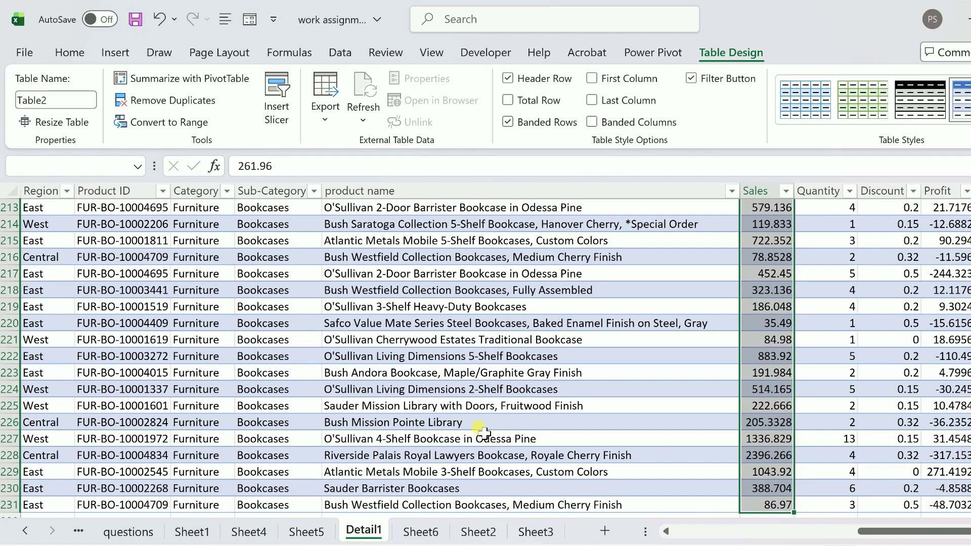
{"action": "left_click", "coordinate": [379, 440]}
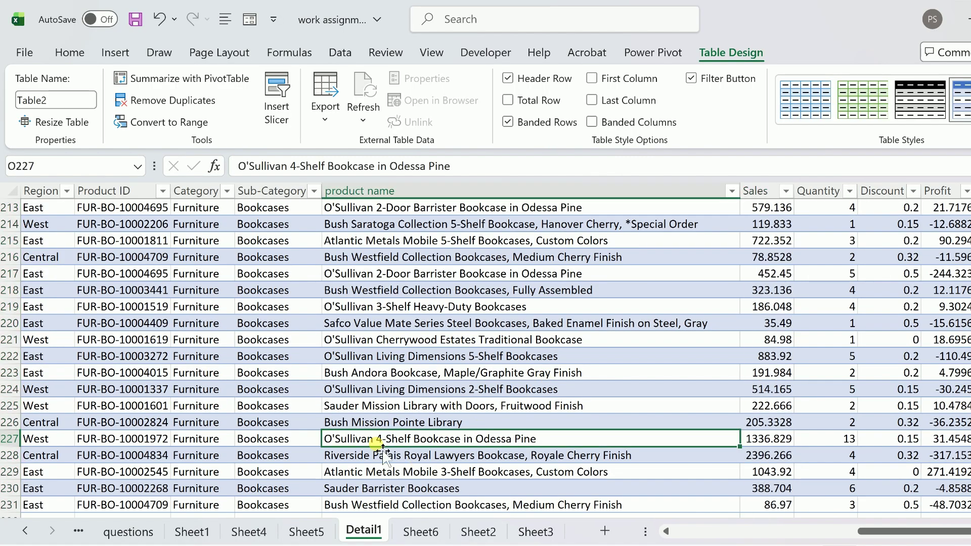